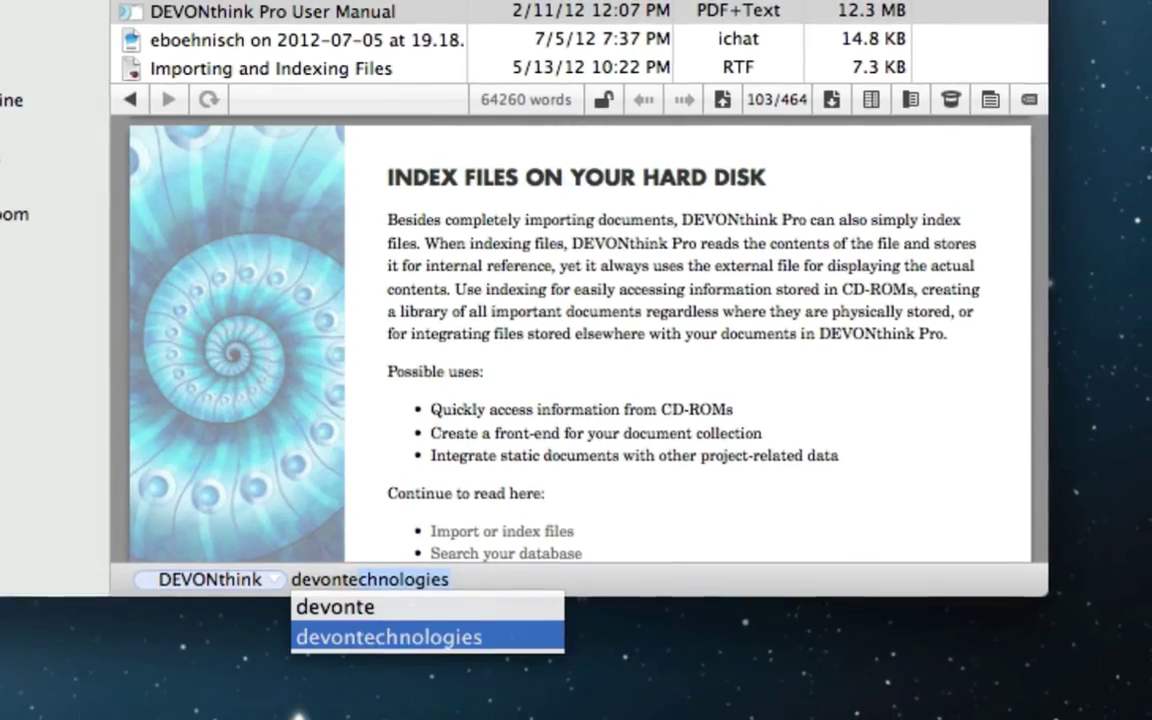
Step: Add devontechnologies as a filter tag, enter 'documentation', and preview the DEVONthink Pro User Manual result
key("Return")
type("document")
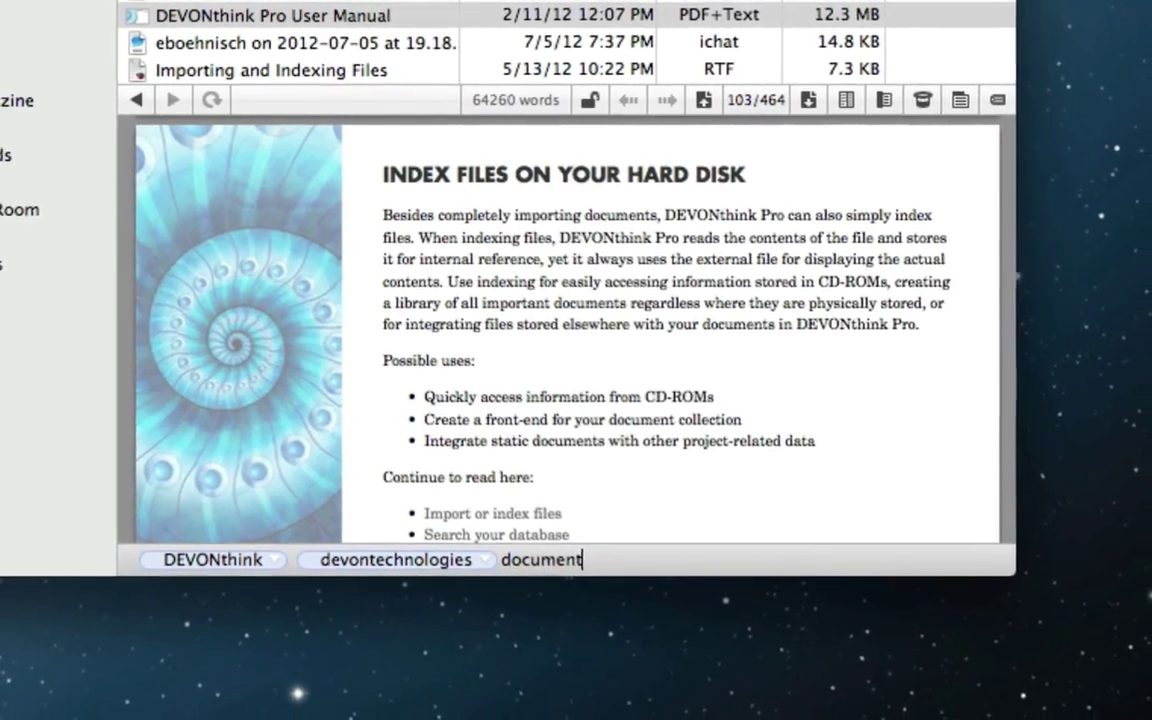
type("ation")
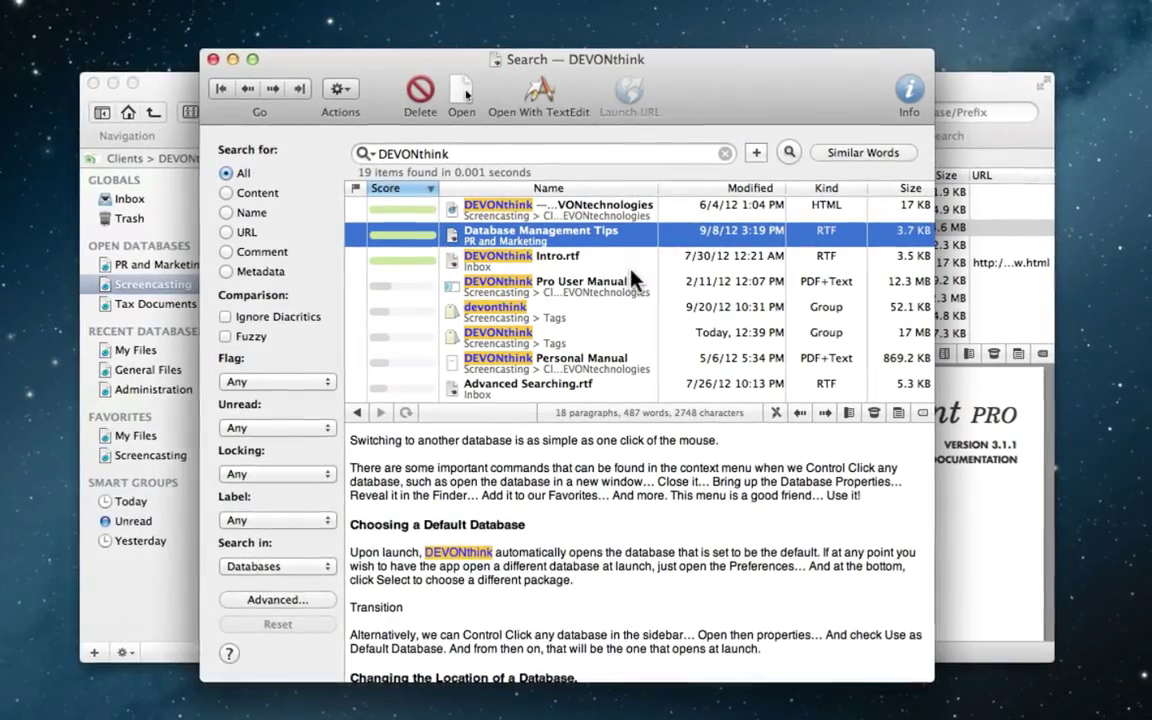
left_click(632, 282)
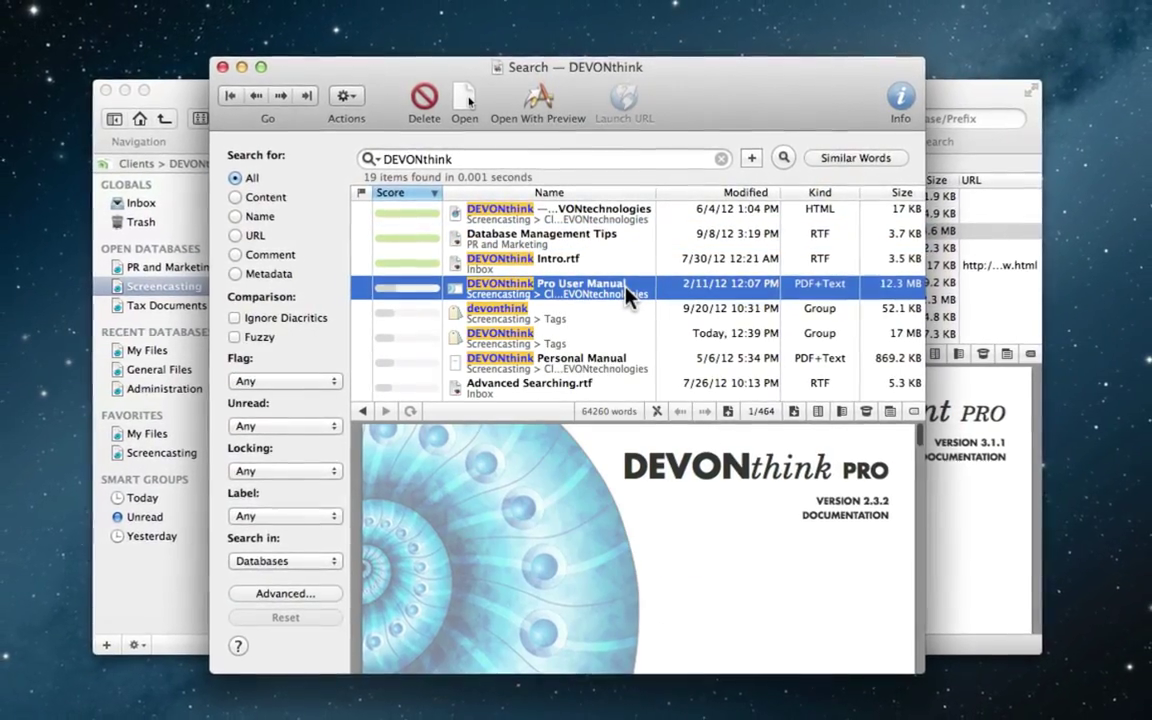
scroll(630, 295, "down", 5)
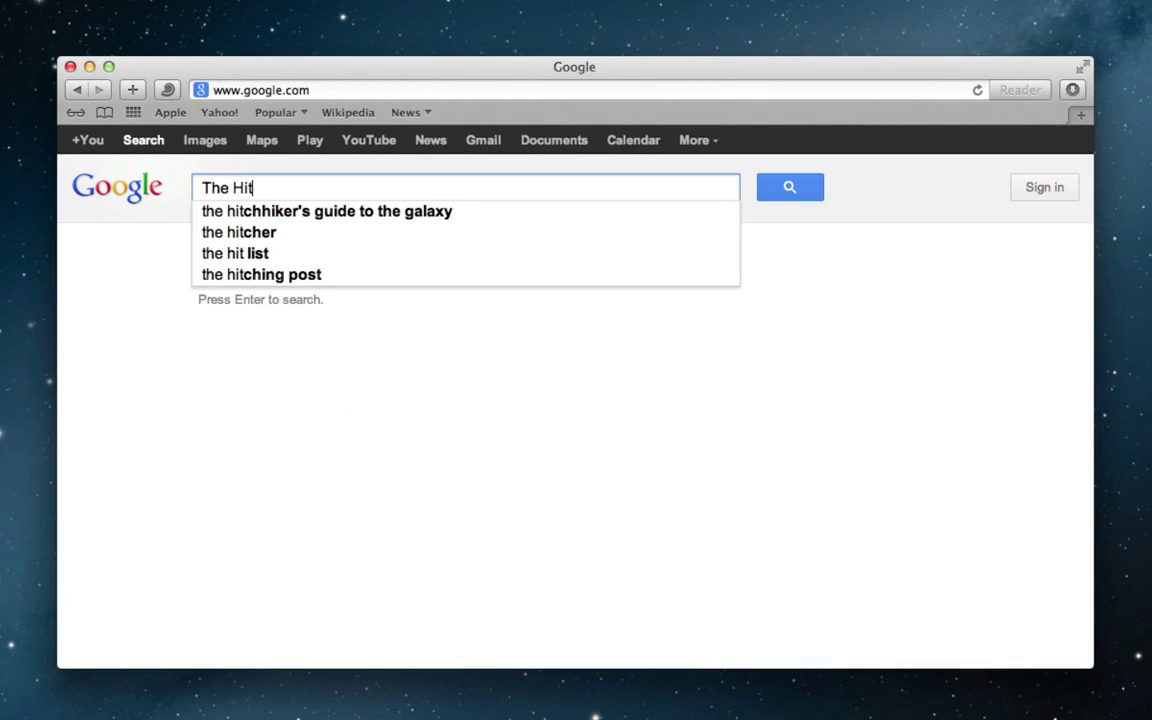
Step: Search Google for The Hitchhiker's Guide to the Galaxy, open its Wikipedia article, and highlight Marvin's line
type("ch")
key("Down")
key("Return")
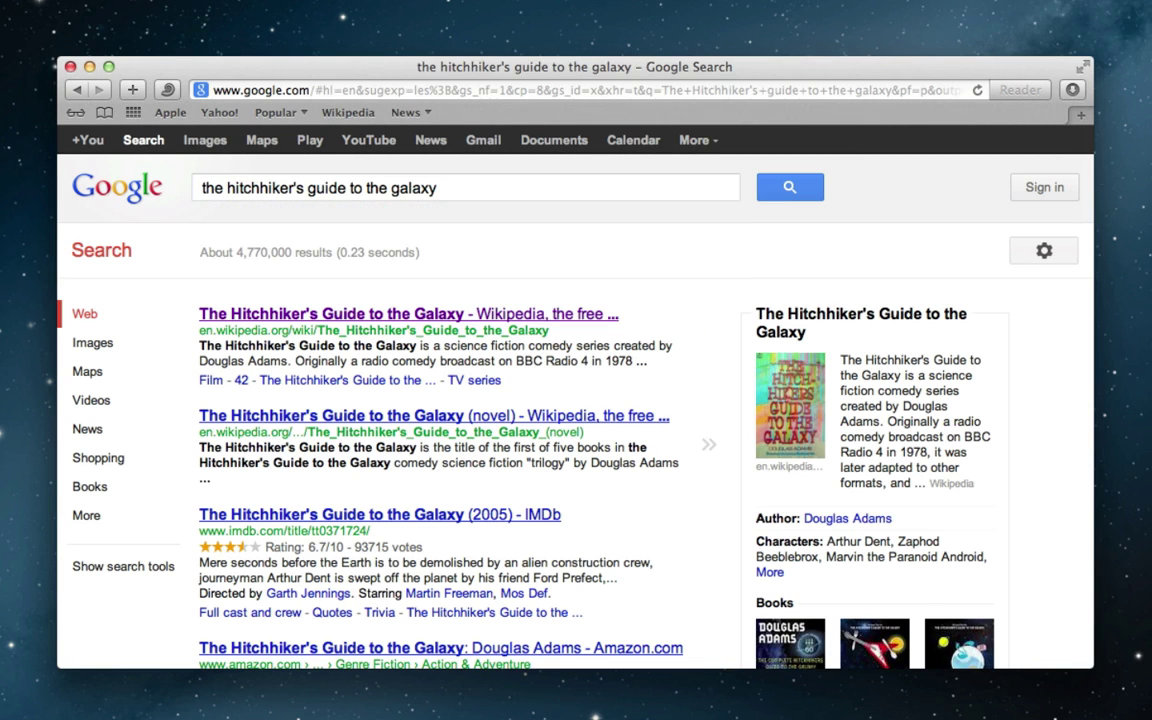
left_click(551, 322)
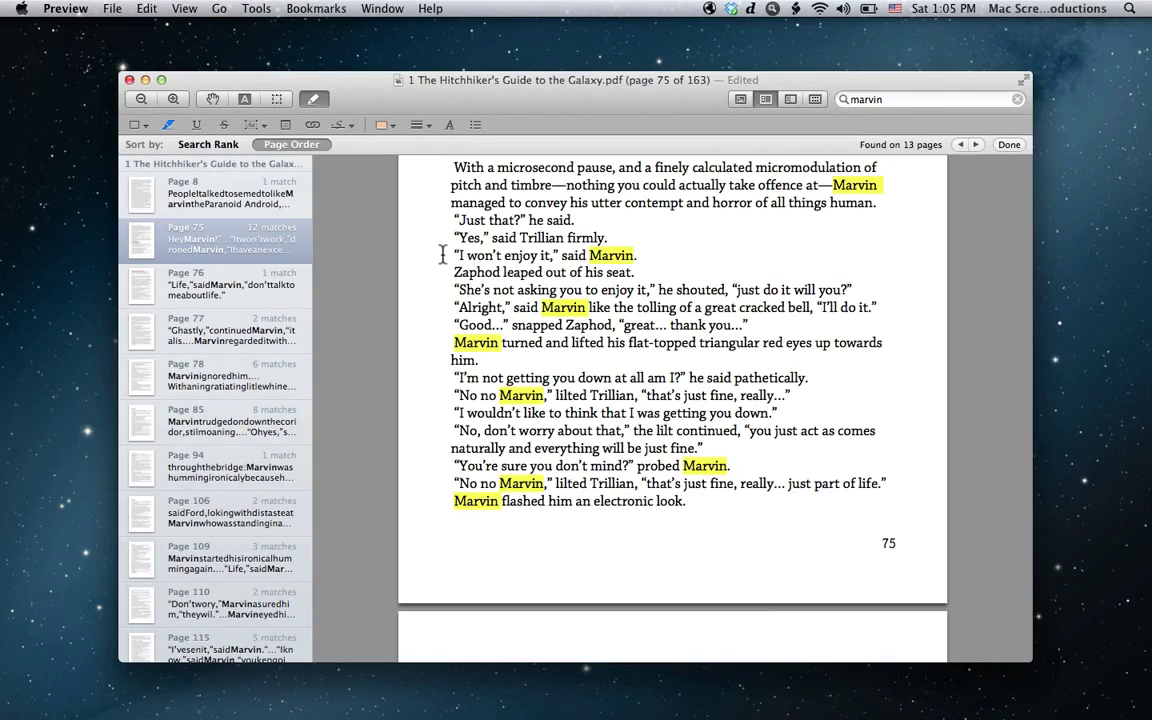
left_click_drag(443, 255, 618, 250)
Step: Scroll further through the Hitchhiker's Guide PDF and launch DEVONthink Pro Office from the Dock
scroll(637, 255, "down", 5)
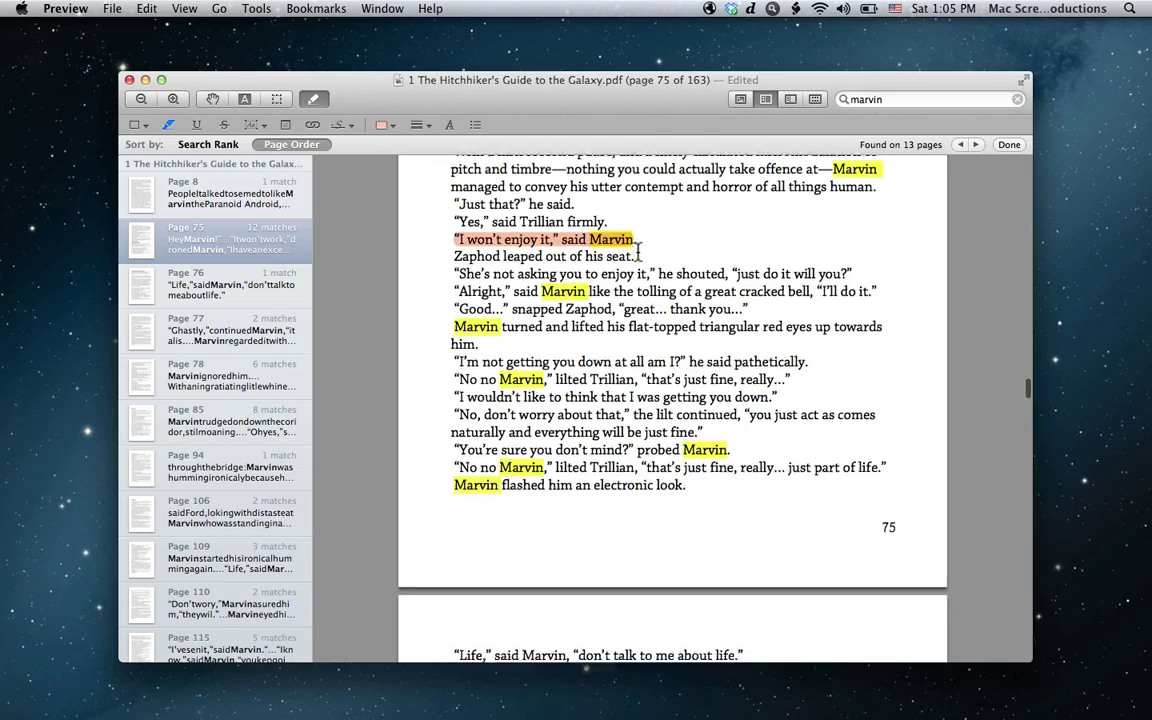
scroll(637, 255, "down", 4)
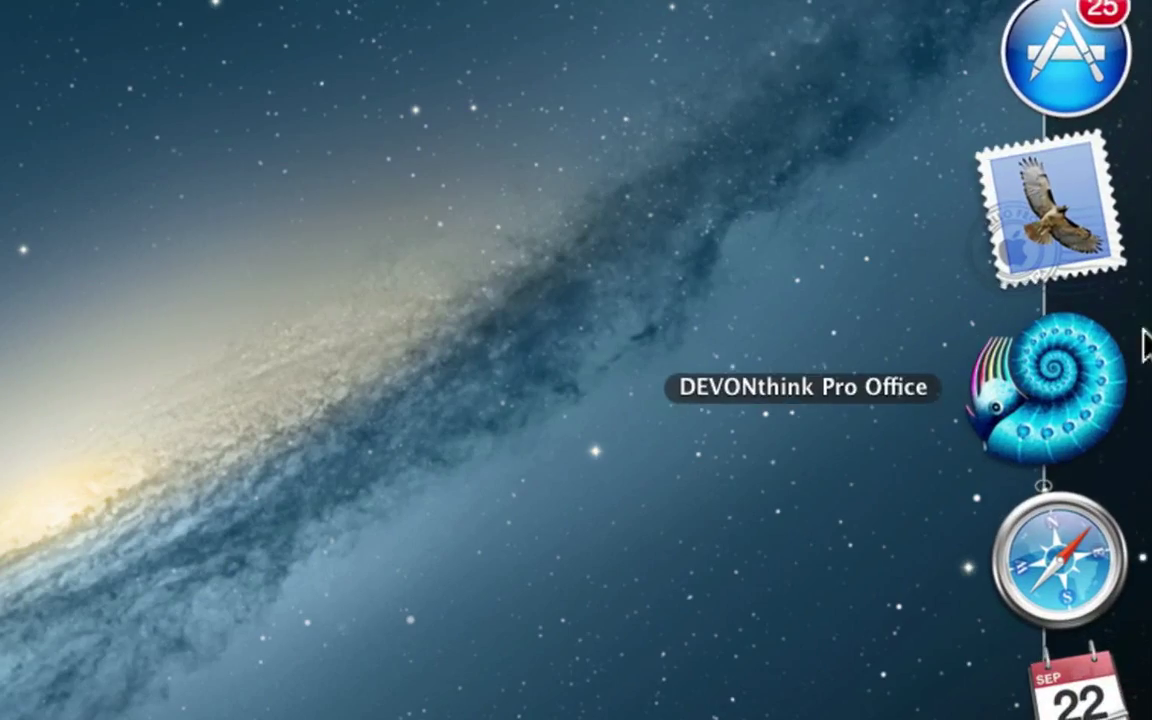
left_click(1088, 355)
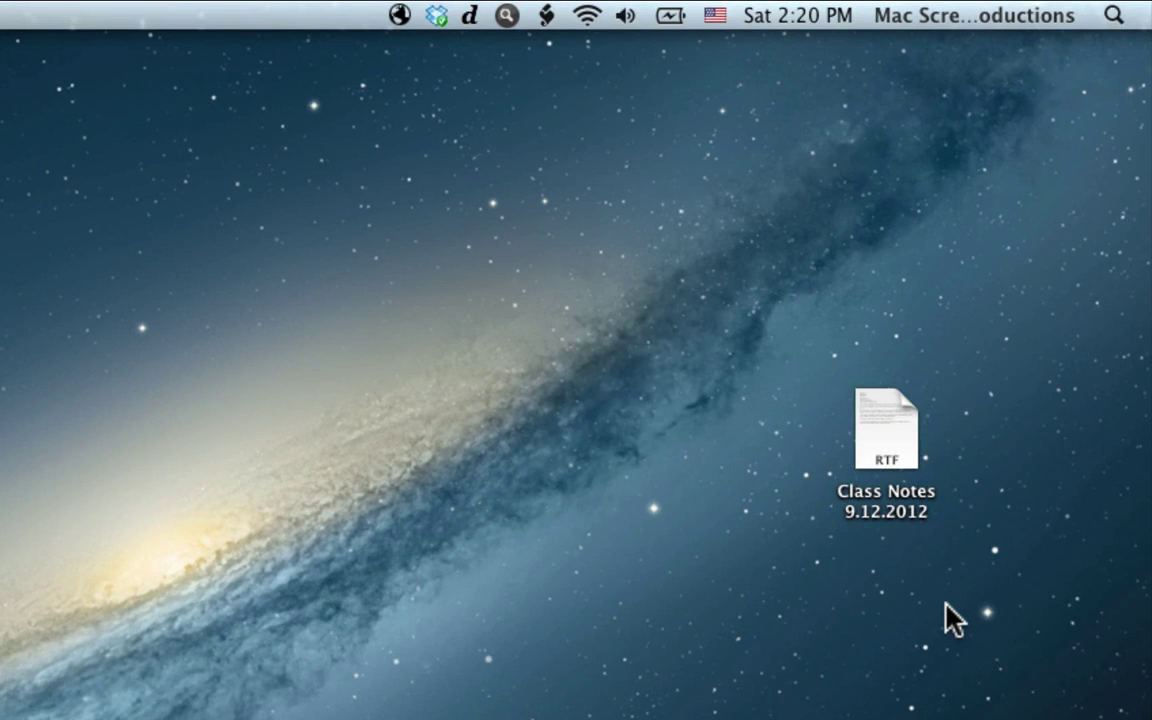
Step: Import Class Notes 9.12.2012 into DEVONthink and file Character Analysis.pdf in the Characters group
left_click_drag(885, 460, 1140, 398)
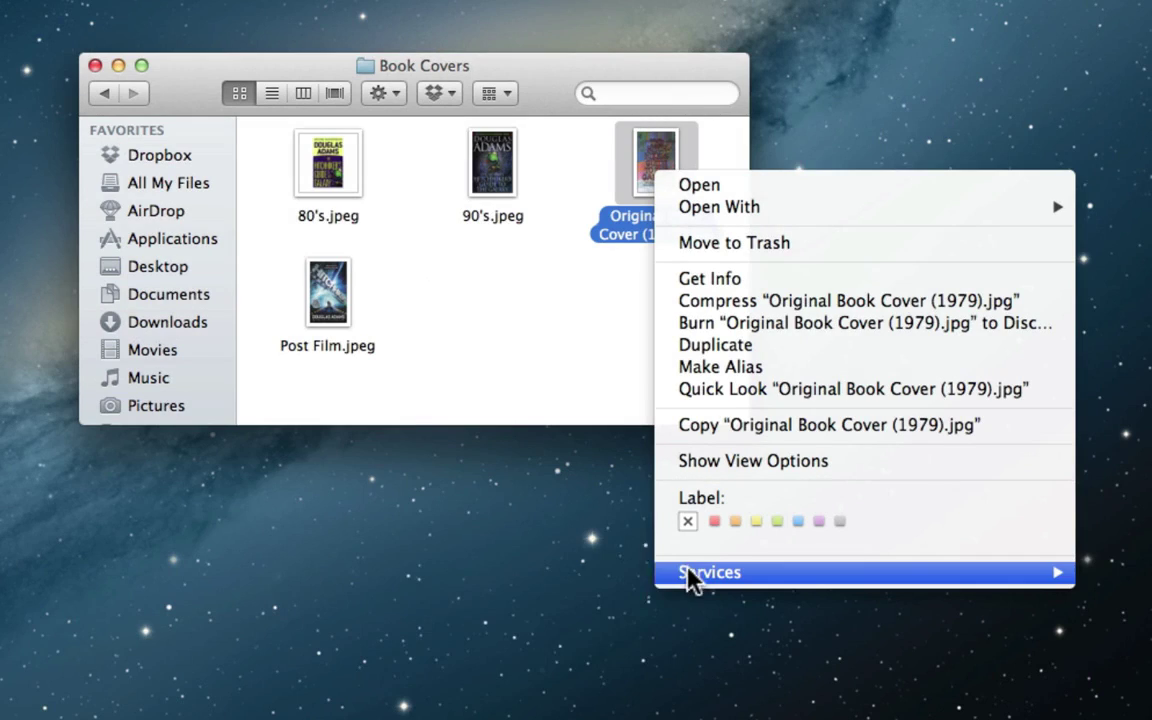
mouse_move(689, 581)
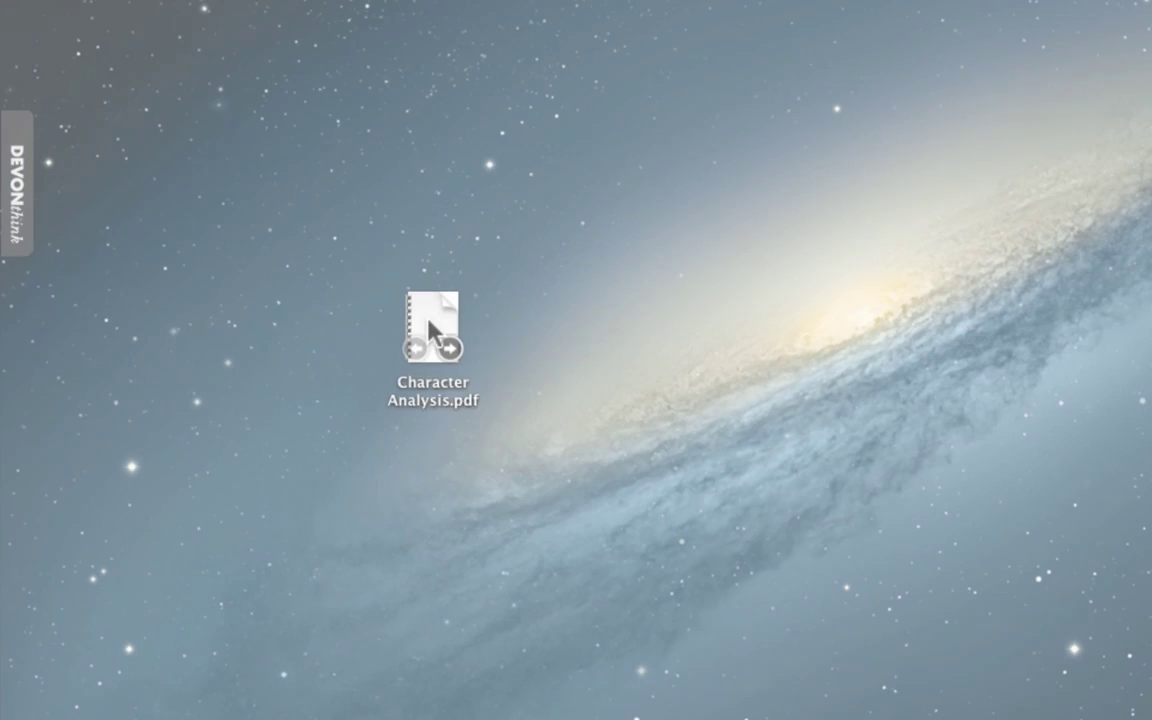
left_click_drag(432, 322, 221, 463)
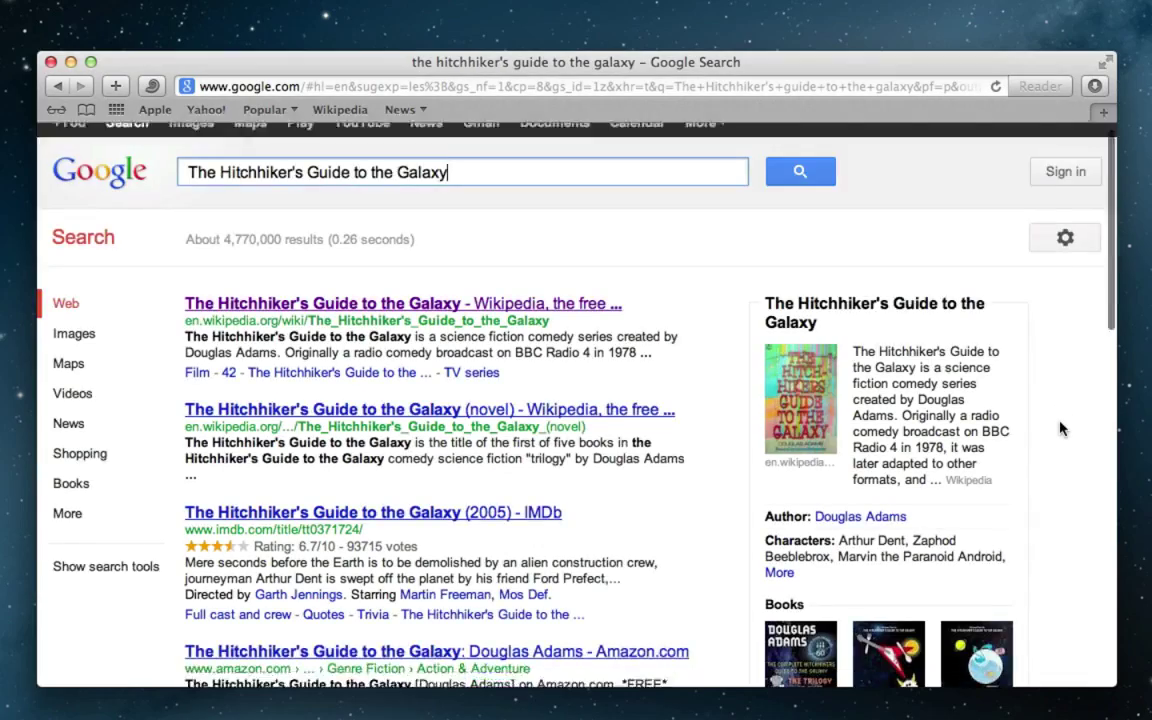
Step: Clip the Douglas Adams article to Helpful Links with a quick-reference note and tags douglas adams, research project
scroll(1060, 428, "down", 5)
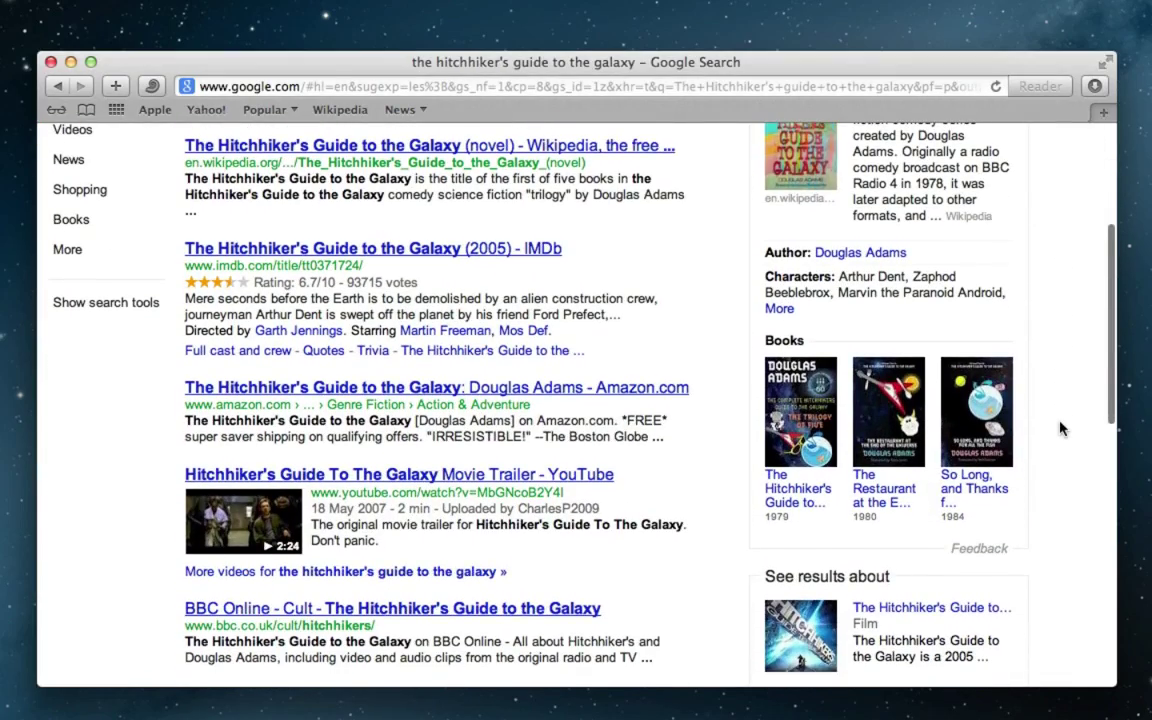
scroll(1060, 428, "down", 5)
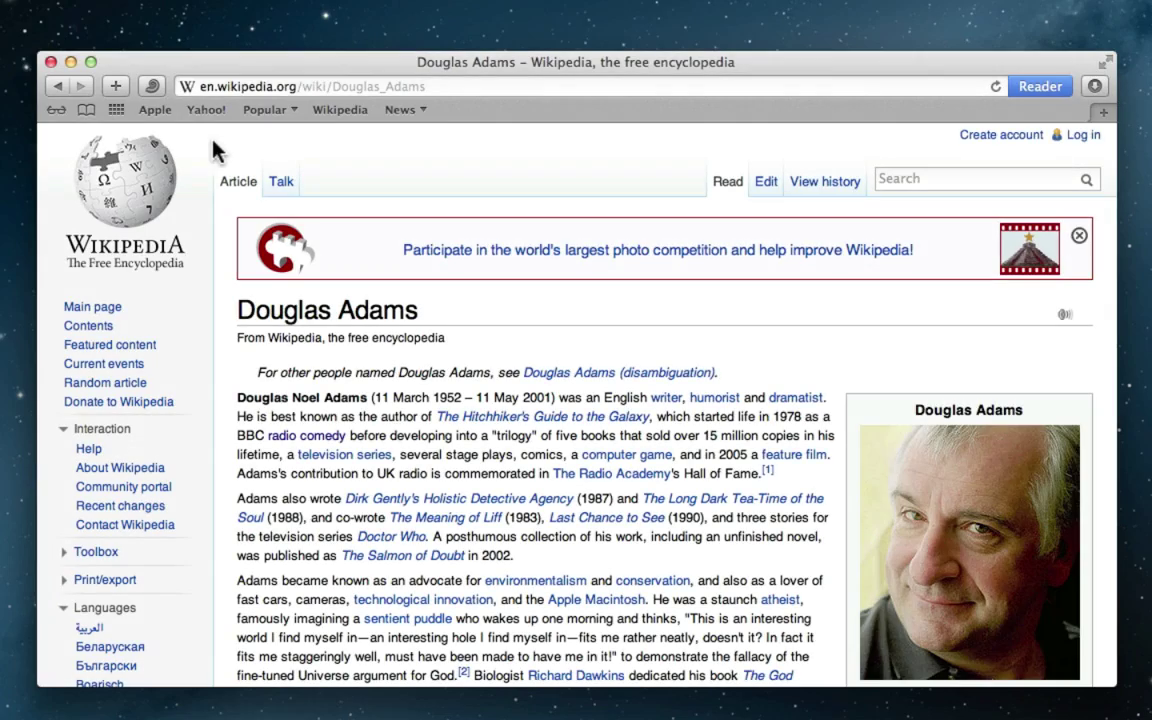
left_click(152, 86)
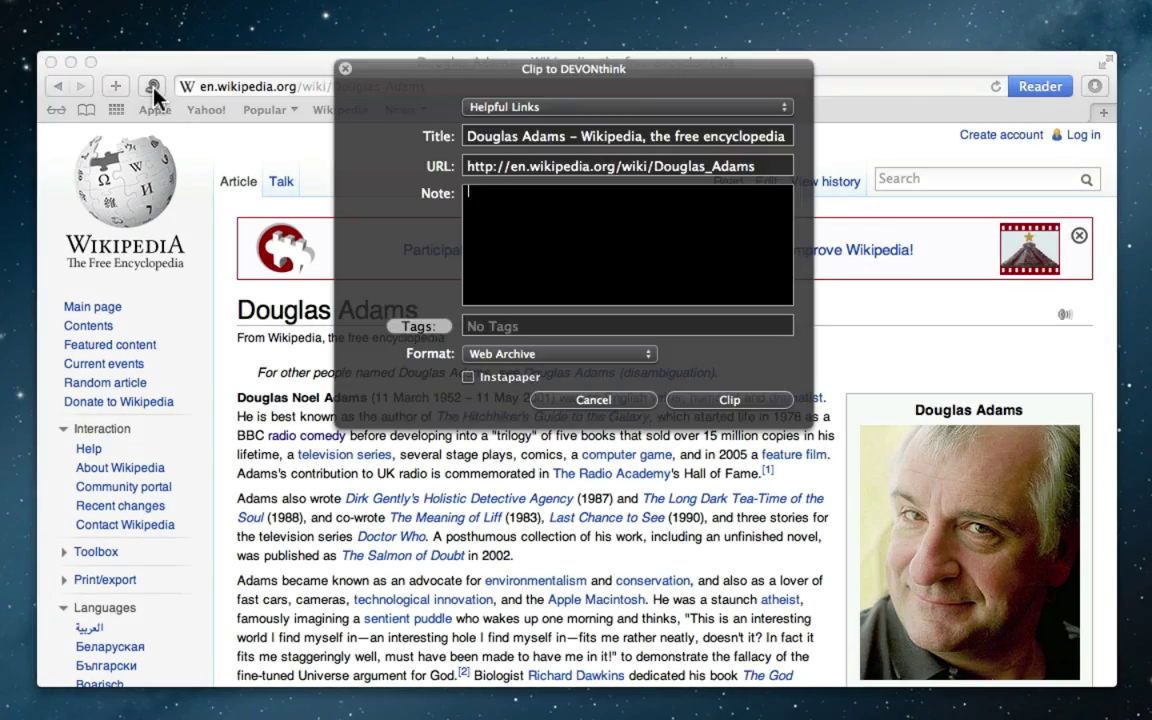
type("Just")
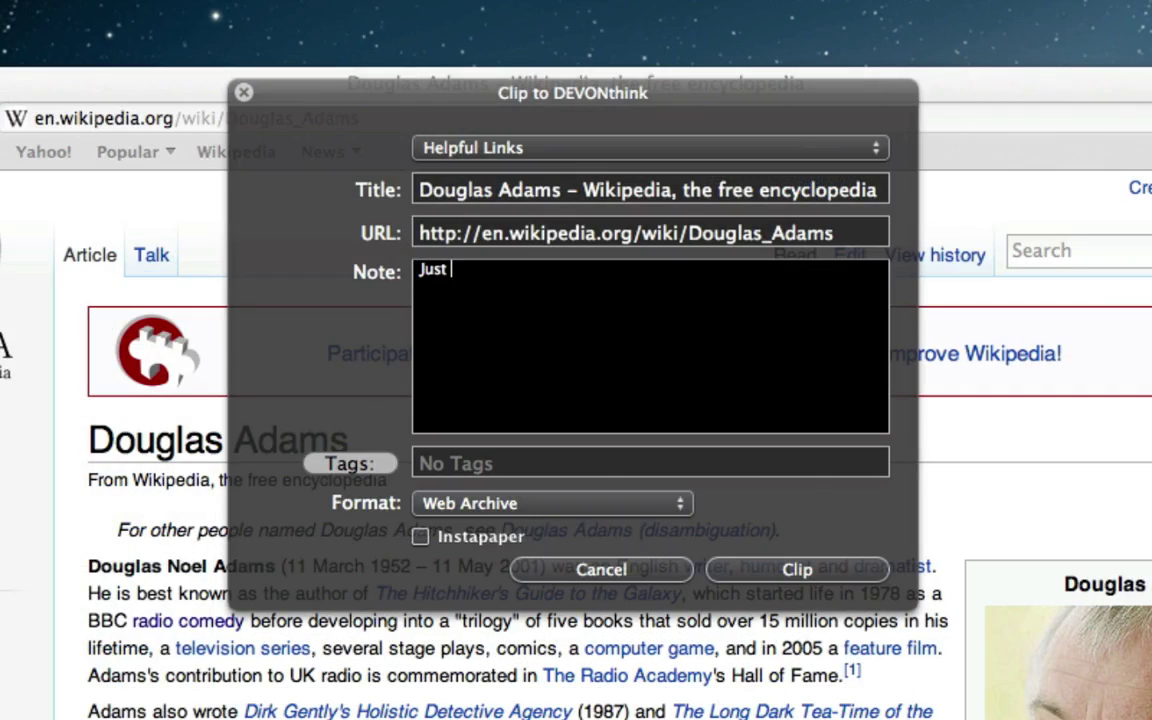
type("a quick reference on  Douglas Adams...")
key("Tab")
type("douglas adams,research project,")
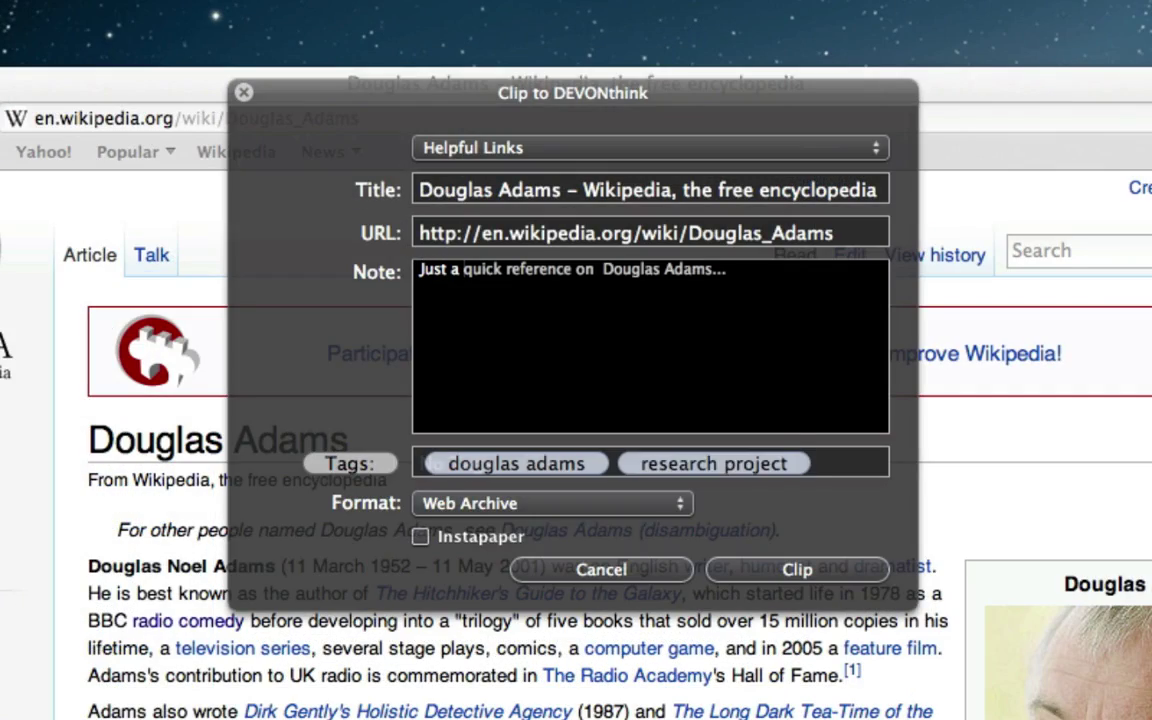
left_click(790, 570)
scroll(706, 403, "down", 3)
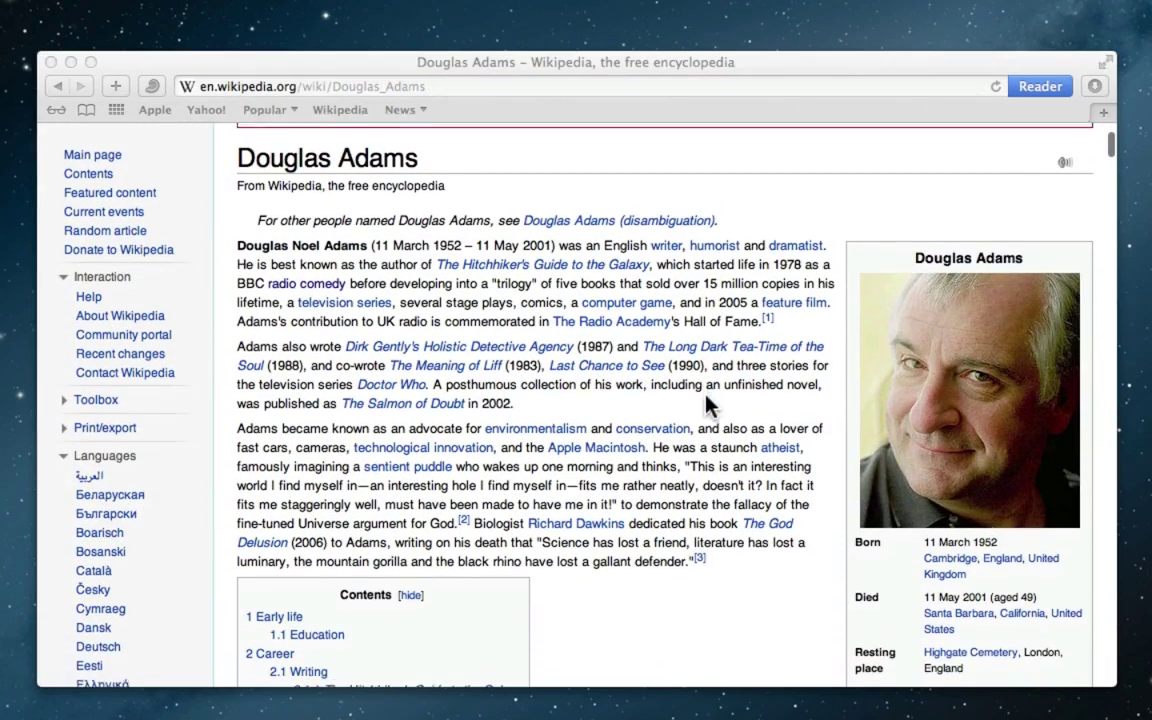
Step: Scan the German book cover as a 300 dpi colour PDF named 'German cover'
scroll(706, 440, "down", 3)
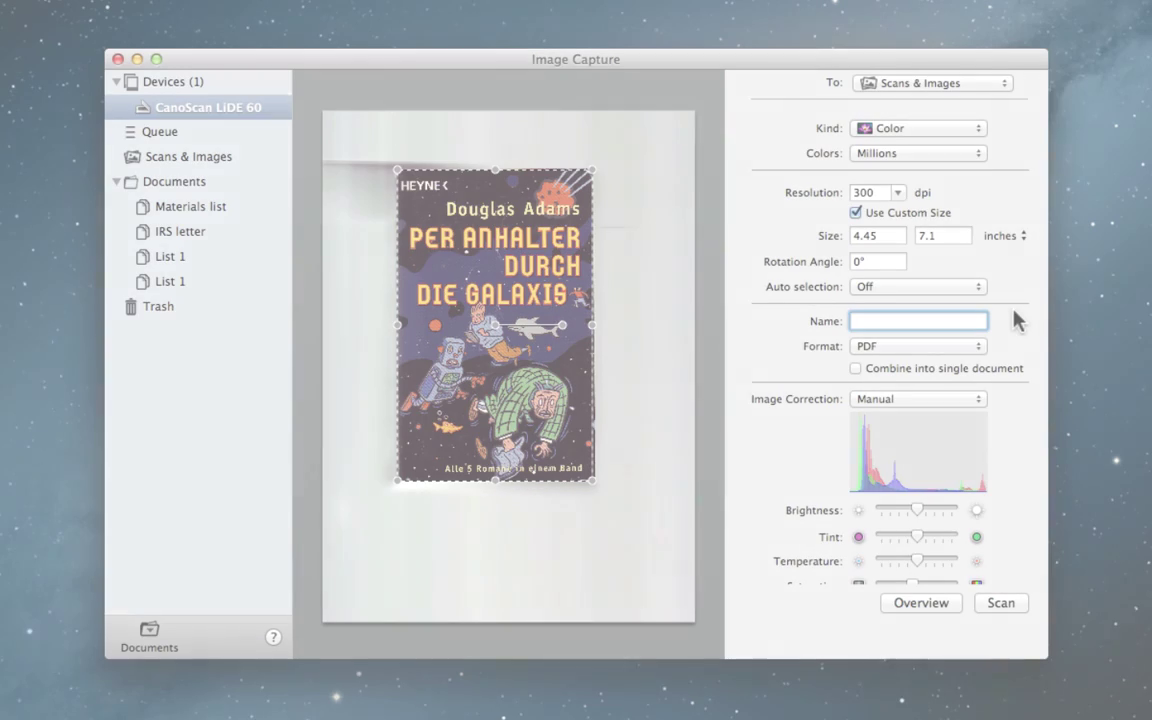
type("C")
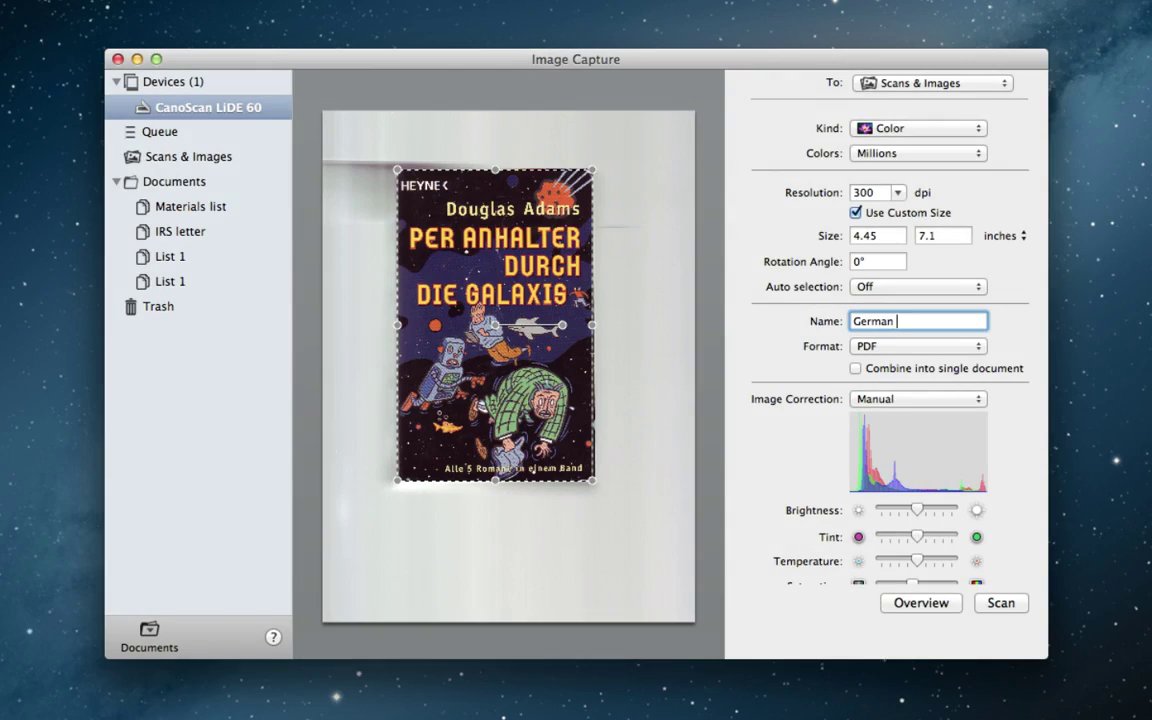
left_click(1000, 603)
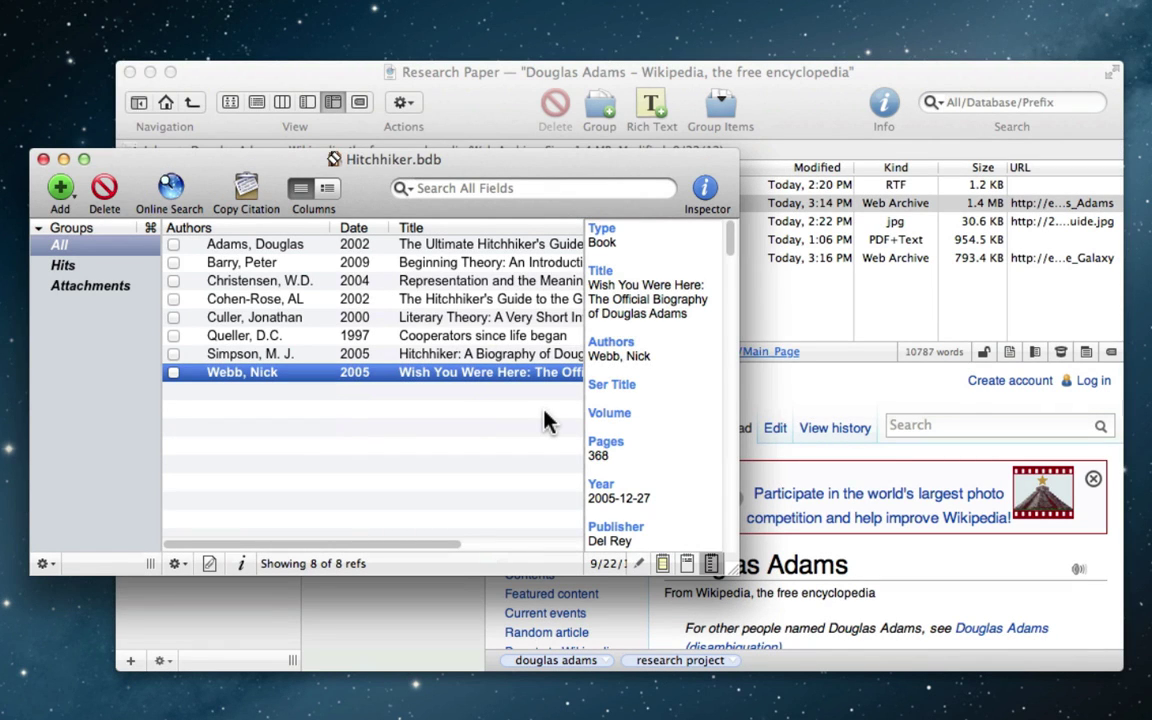
Step: Drag all eight Hitchhiker references into DEVONthink as a formatted reference list
left_click_drag(527, 366, 527, 250)
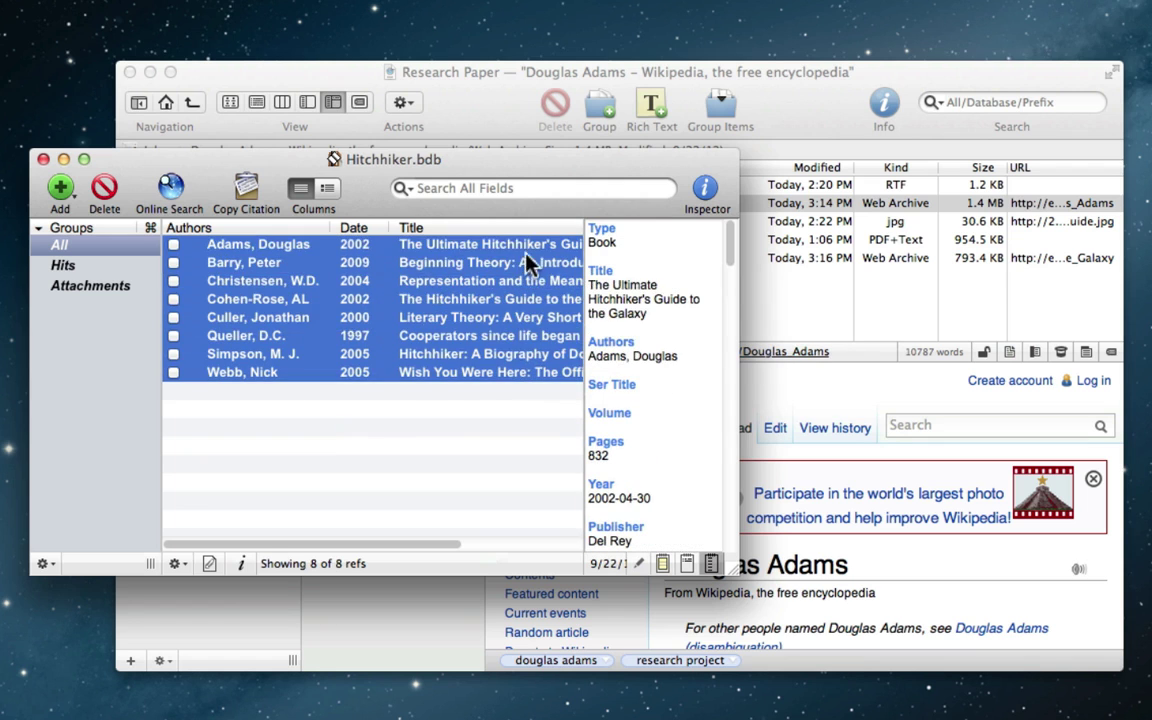
left_click(663, 290)
left_click_drag(300, 250, 797, 301)
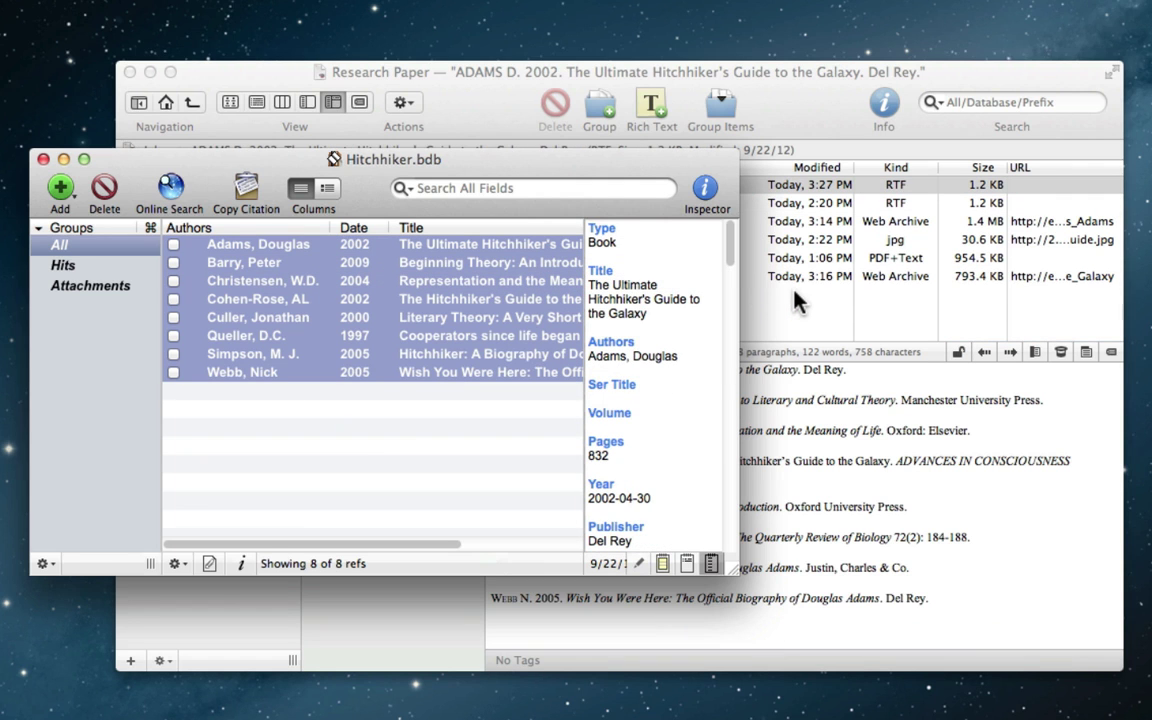
key("super+Tab")
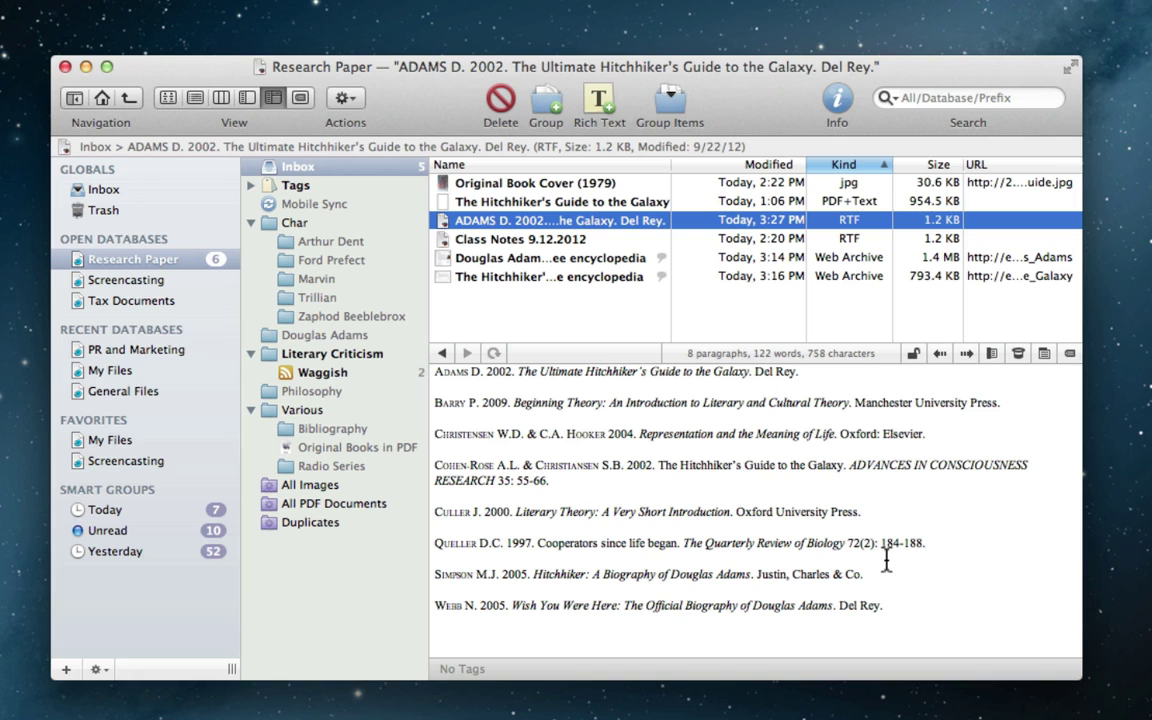
Step: Select the Douglas Adams Wikipedia archive and tag it douglas adams
key("Down")
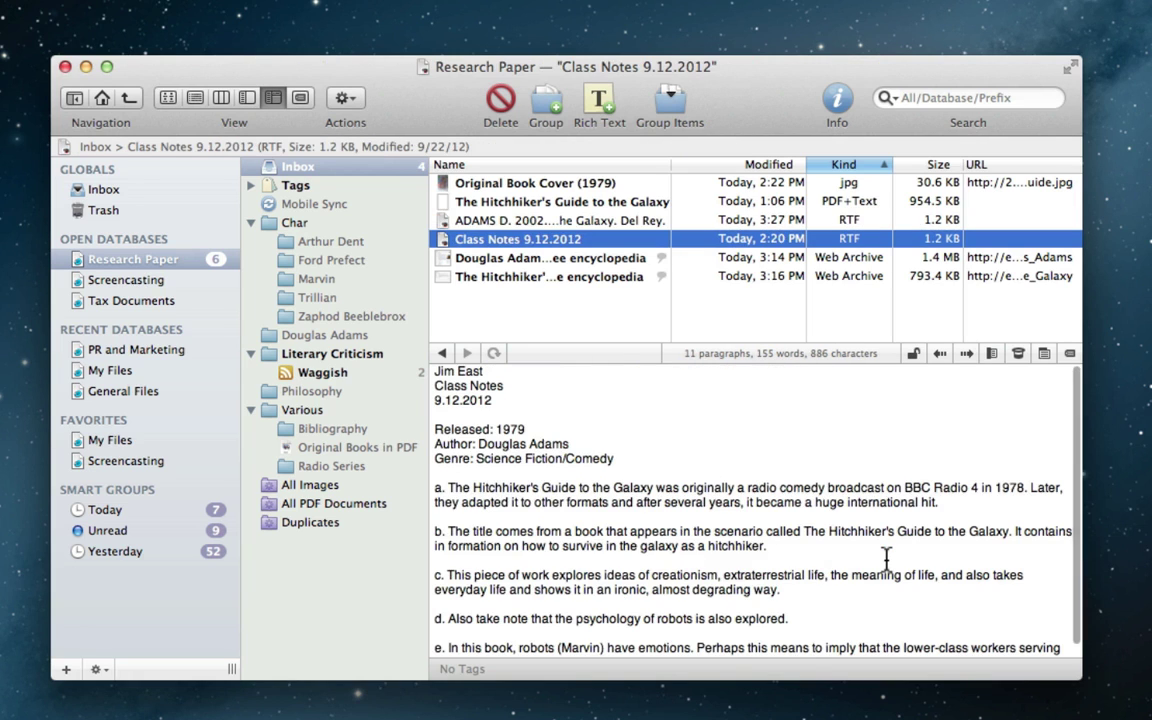
key("Down")
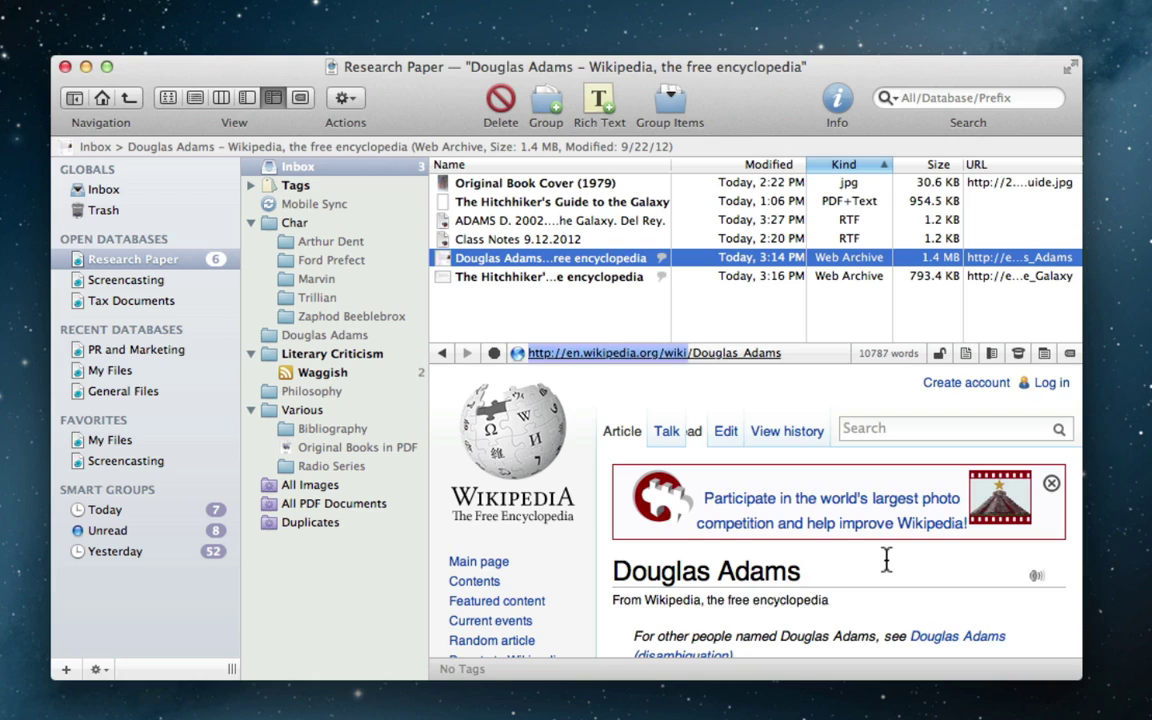
scroll(886, 557, "down", 2)
scroll(886, 562, "down", 5)
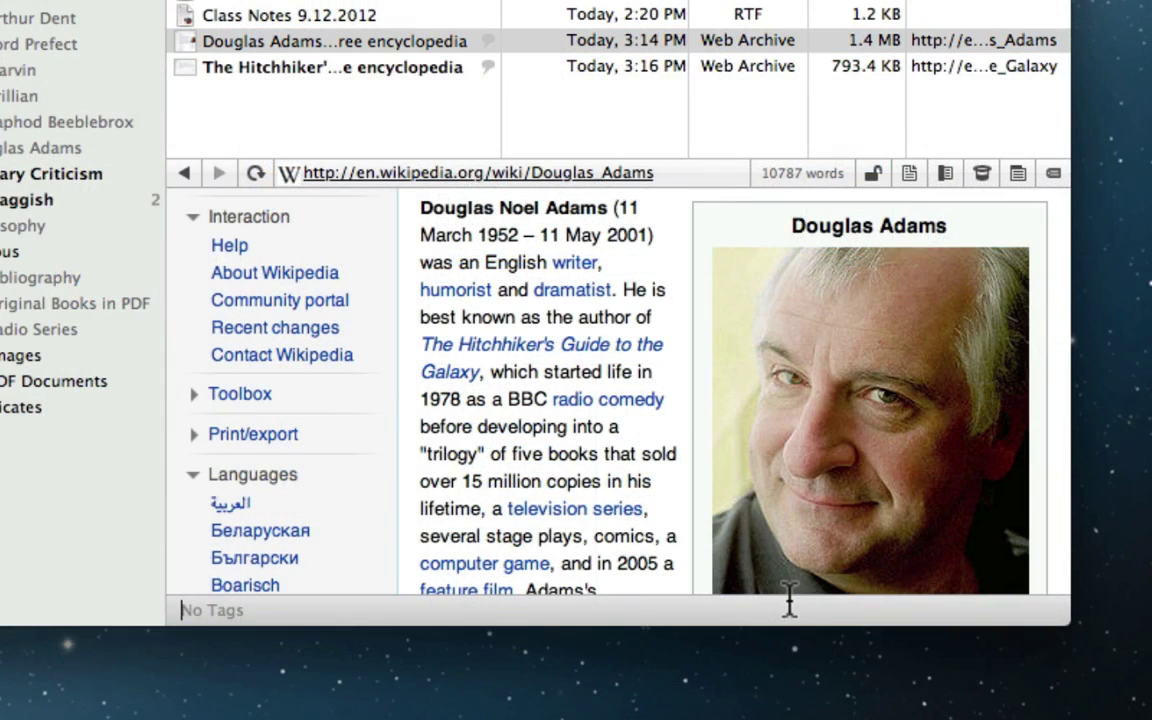
left_click(789, 605)
type("douglas")
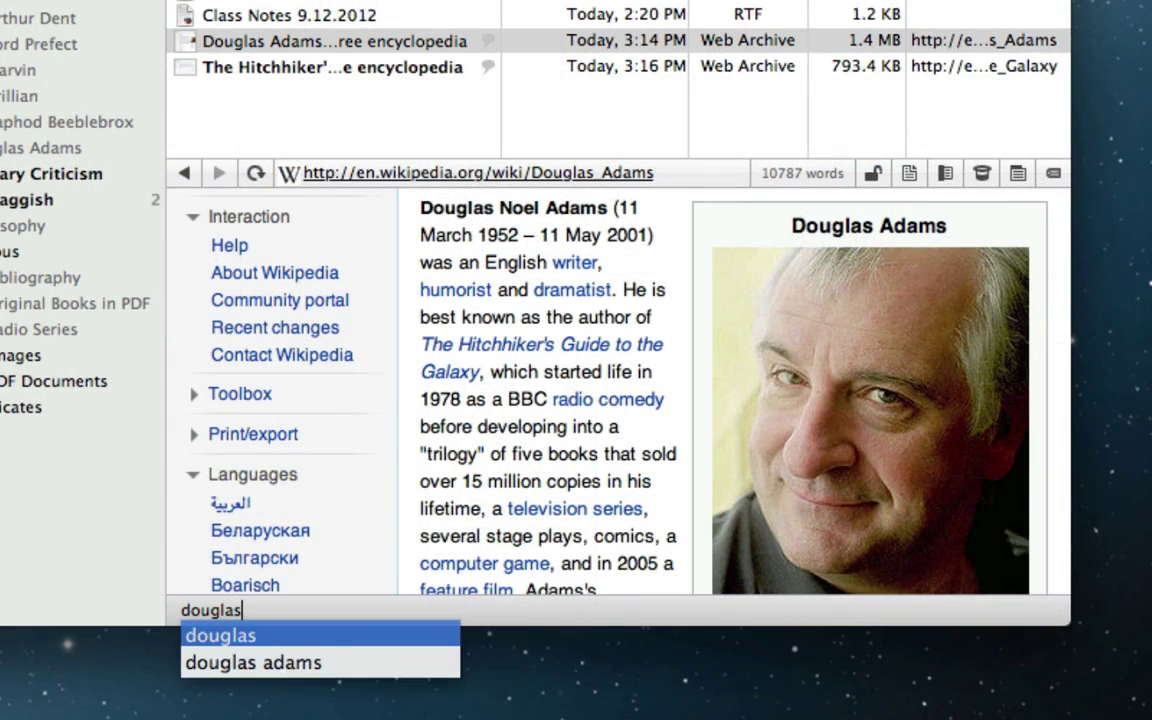
key("Down")
key("Return")
Step: Add tags research project and hitchhiker's guide to the galaxy, then file the archive under Douglas Adams
type("resea")
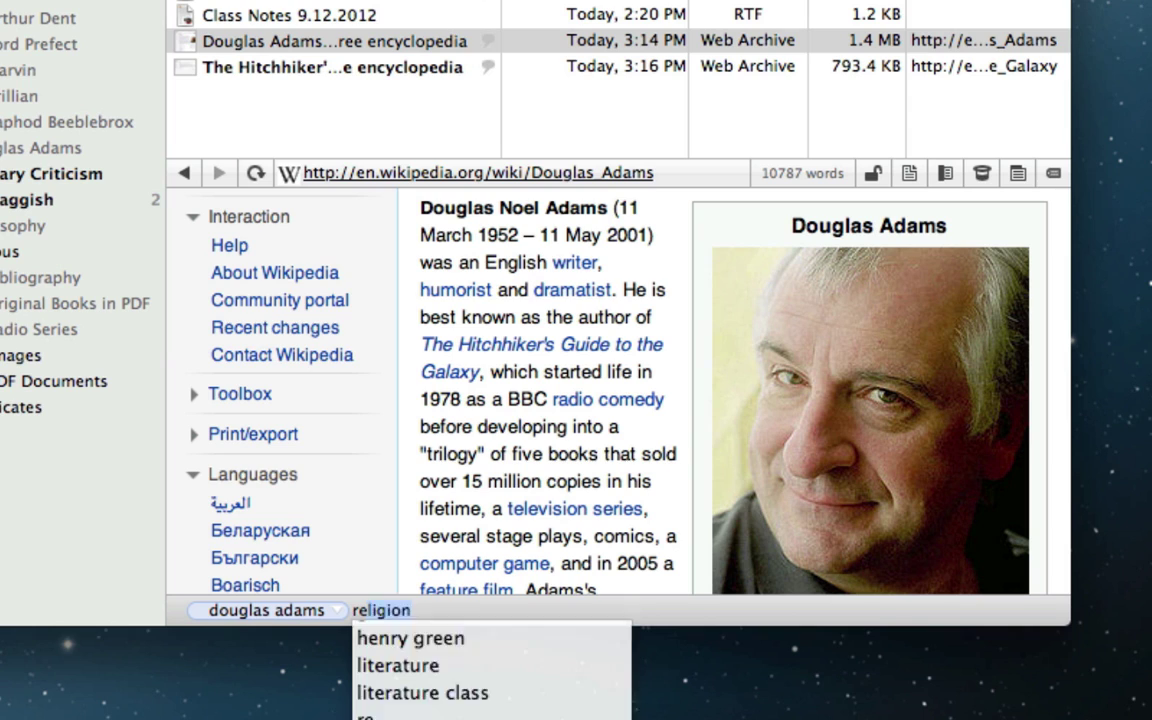
key("Down")
key("Return")
type("hi")
key("Down")
type("tch")
key("Down")
key("Return")
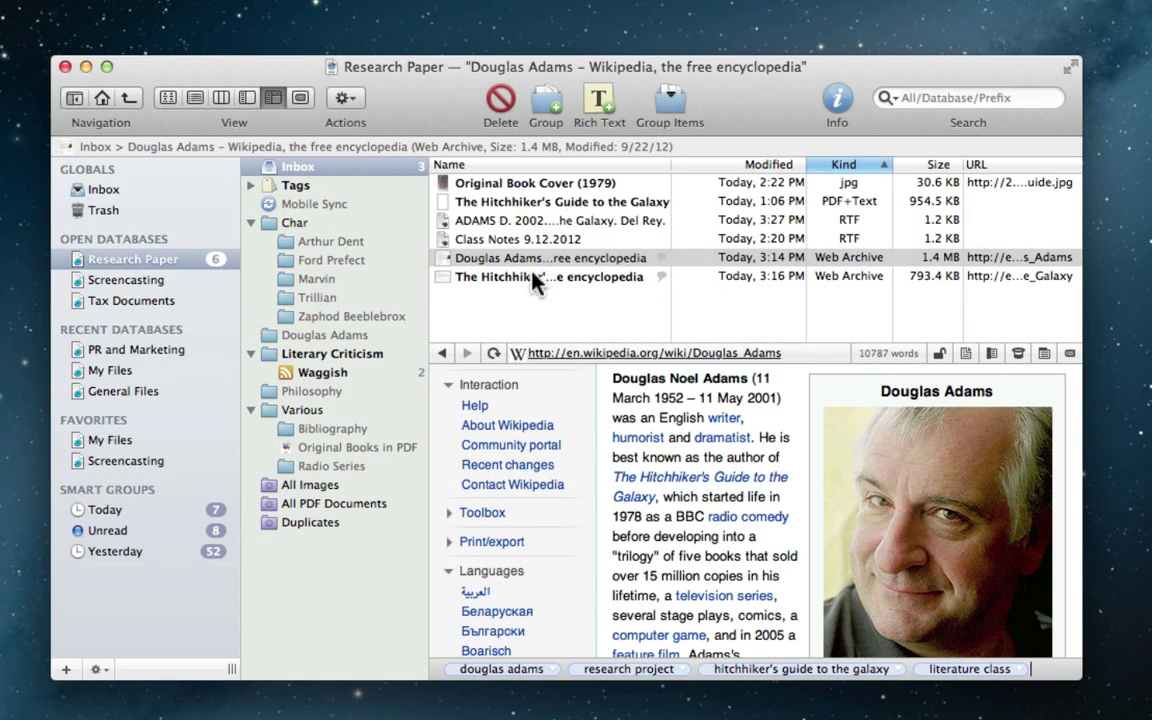
left_click_drag(519, 258, 405, 340)
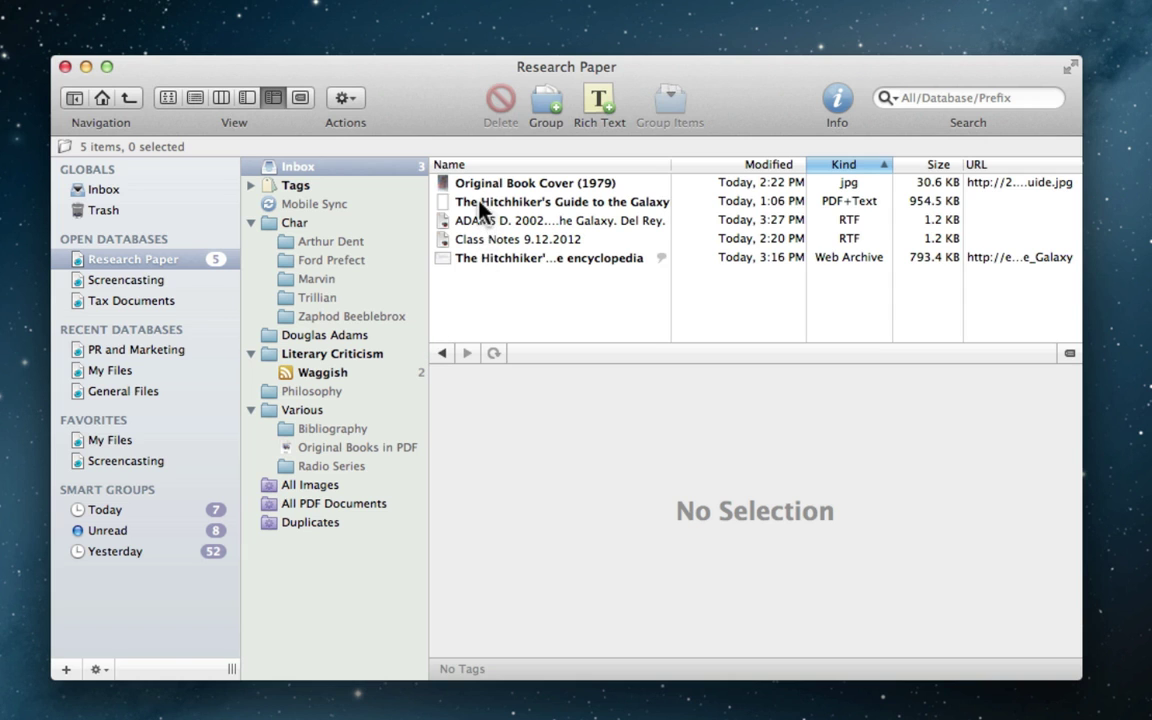
Step: File the Hitchhiker's Guide PDF into Original Books in PDF and show See Also & Classify suggestions for Class Notes
left_click_drag(479, 200, 402, 452)
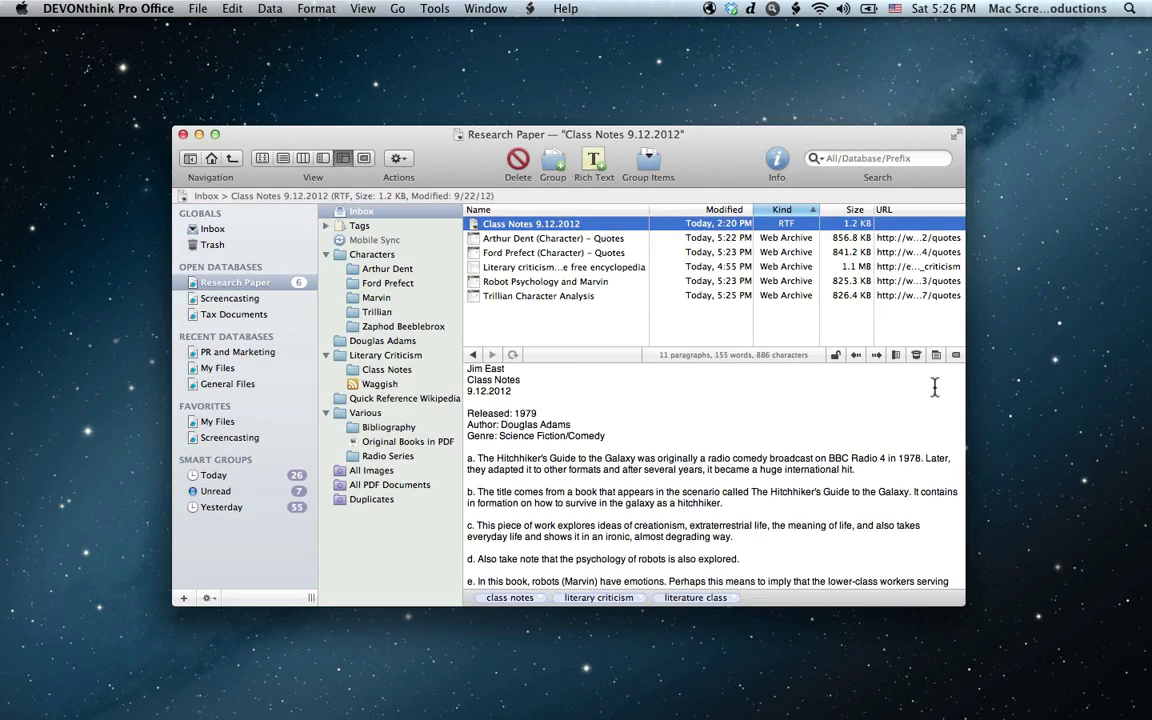
left_click(916, 356)
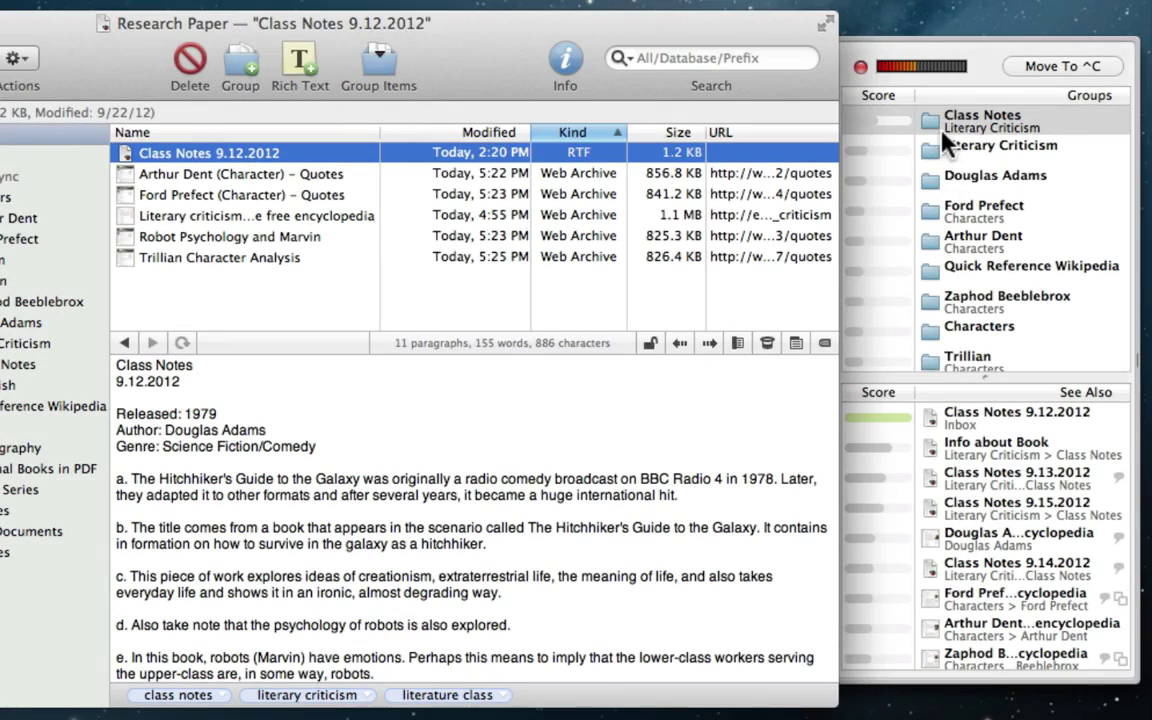
Step: Move Class Notes 9.12.2012 into the Literary Criticism > Class Notes group
left_click(940, 128)
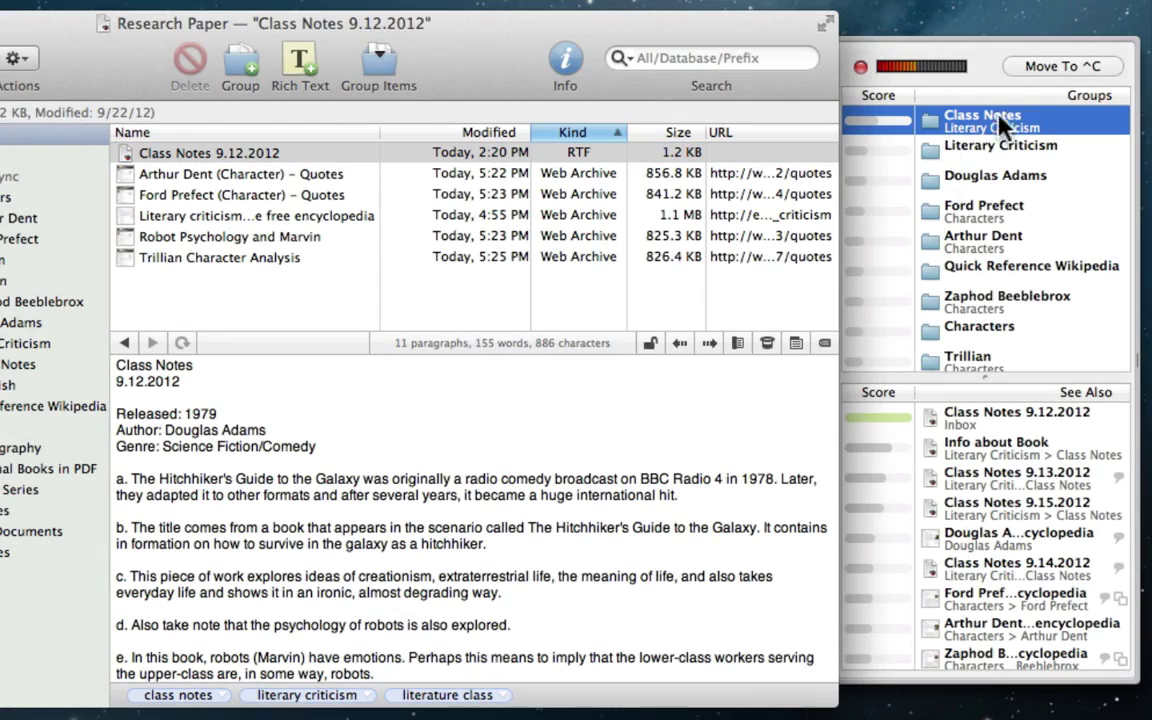
left_click(1032, 67)
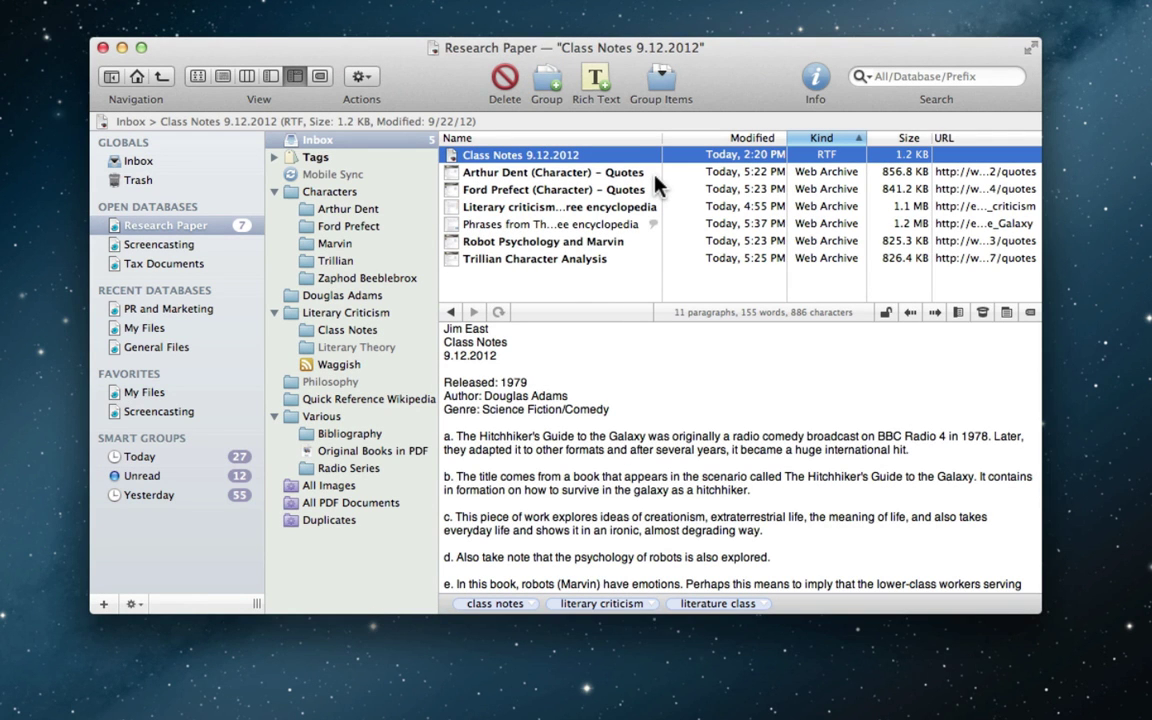
Step: Select all seven Inbox items and auto-classify them into the database's groups
key("super+a")
right_click(641, 162)
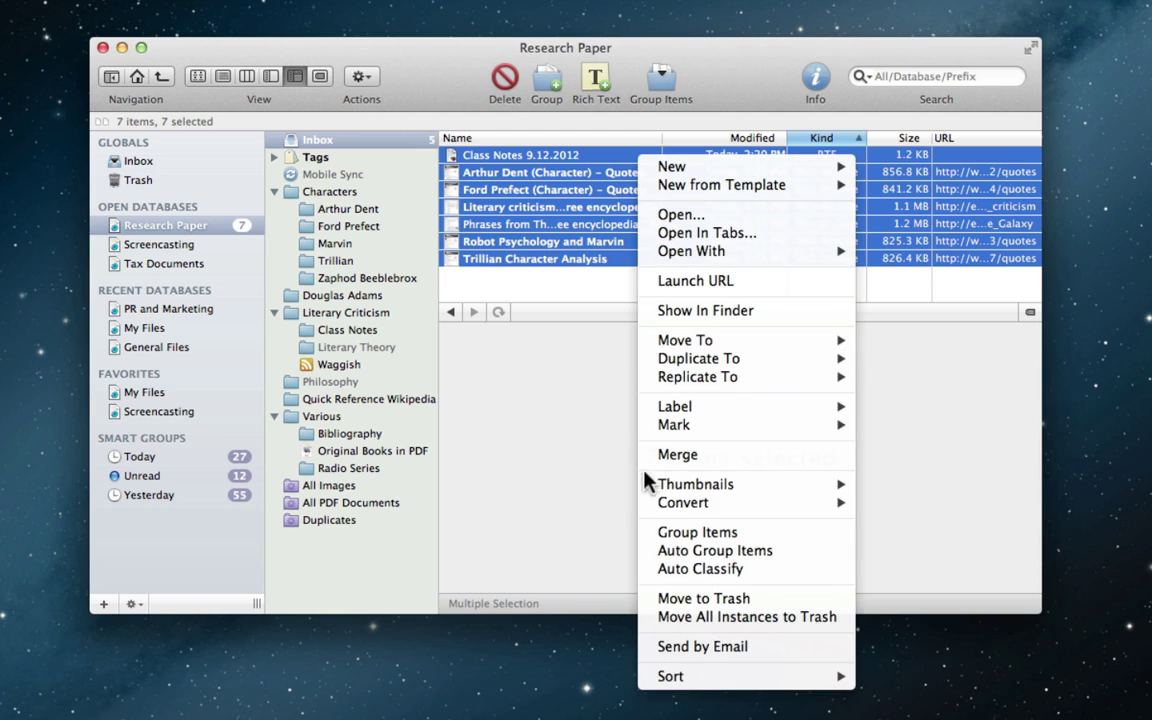
left_click(654, 580)
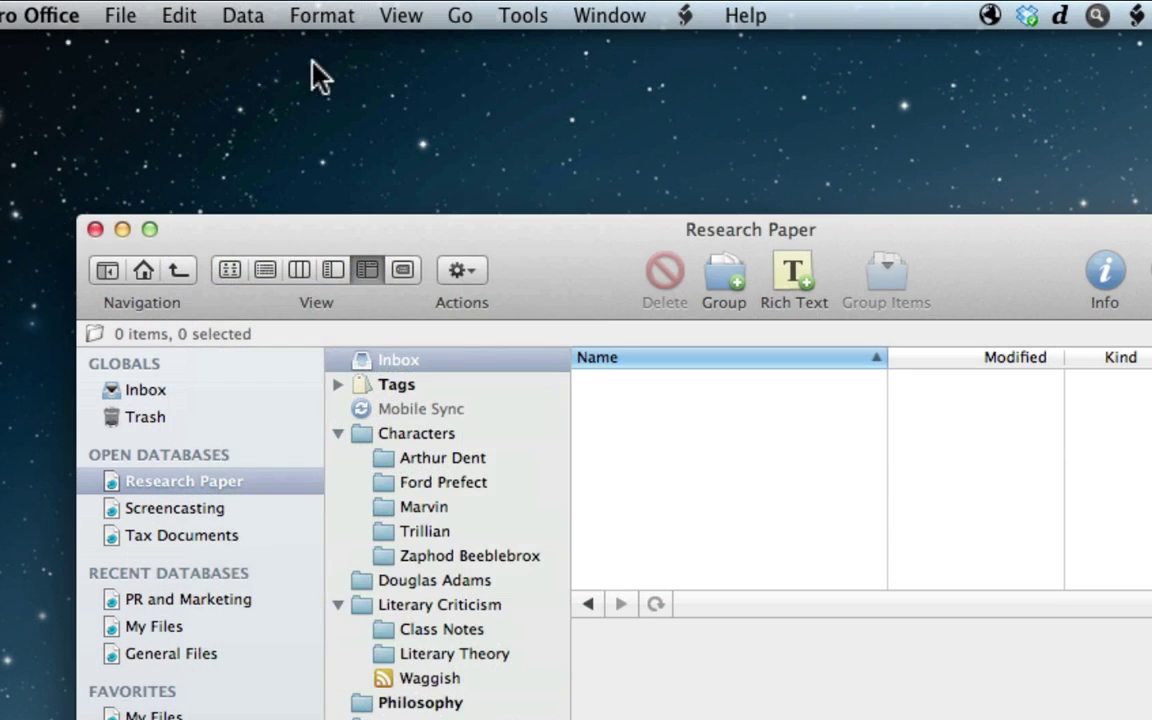
Step: Create a Task List document from a template and start retitling it Research Paper To-Do List
left_click(270, 9)
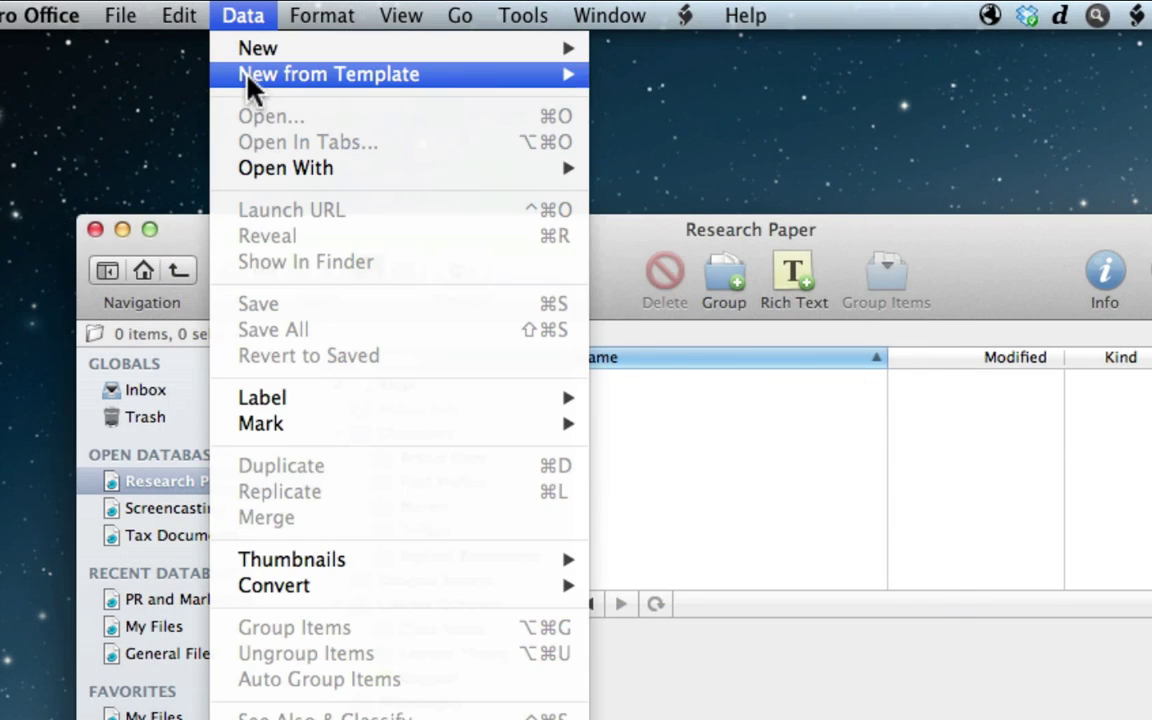
mouse_move(329, 85)
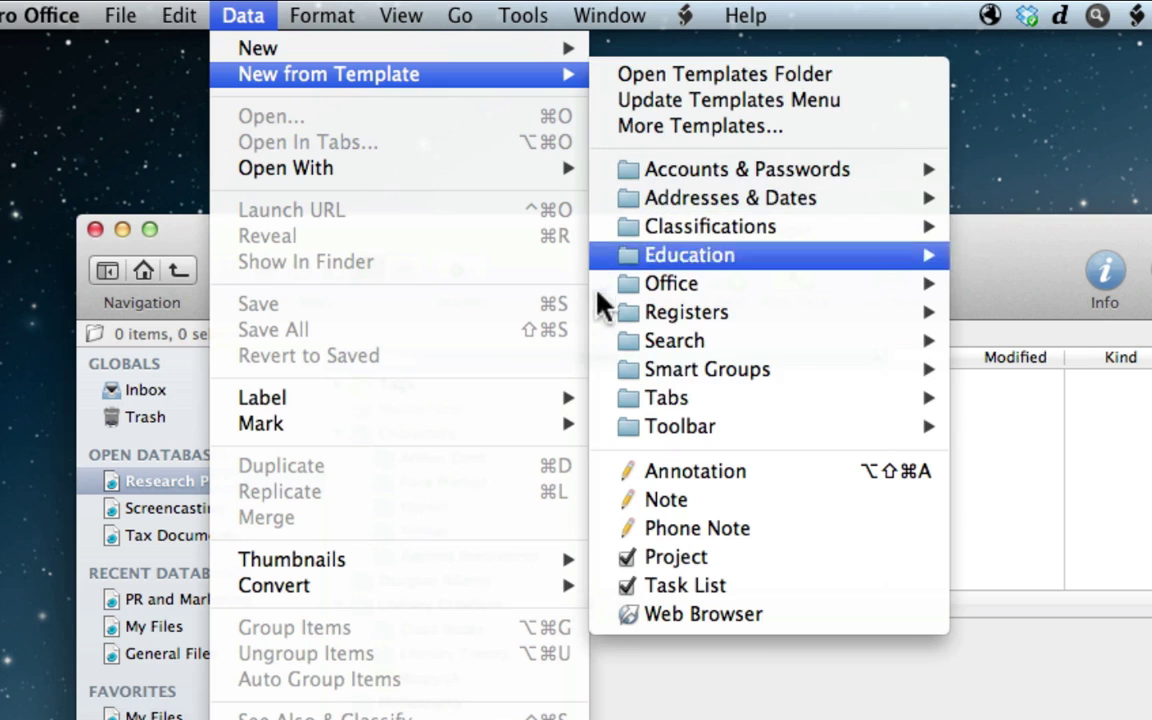
left_click(598, 586)
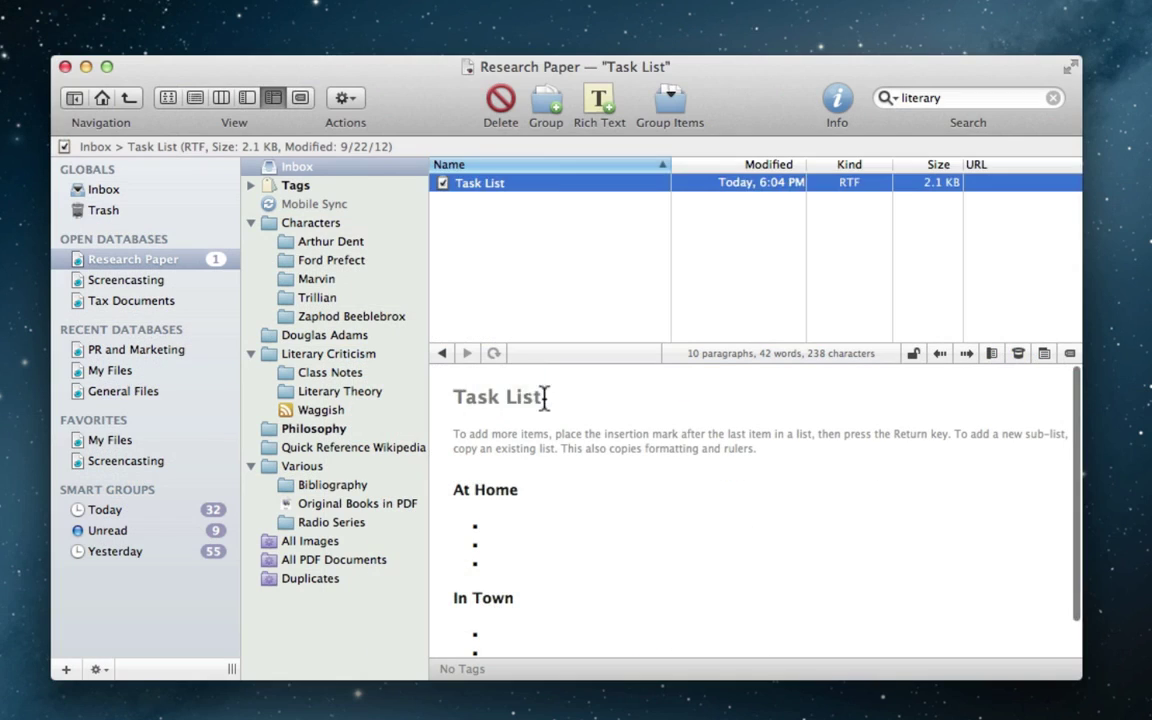
triple_click(718, 661)
type("R")
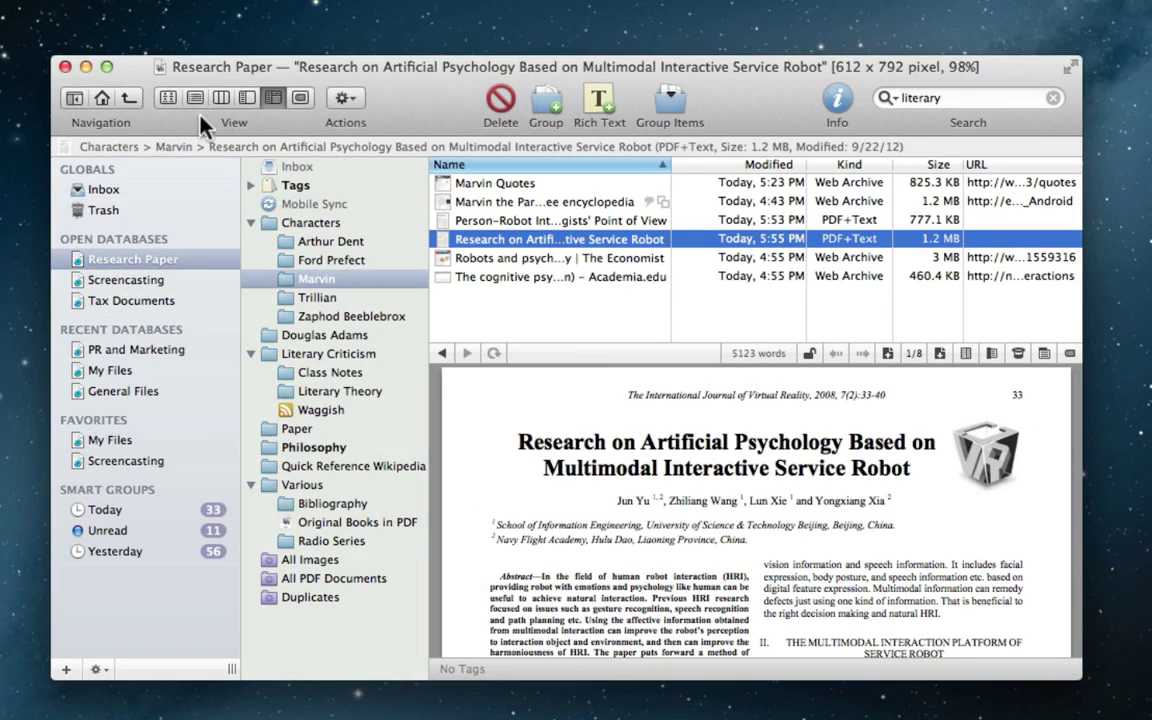
Step: Try the outline list, column-with-thumbnails and outline-with-thumbnail-grid views
left_click(196, 100)
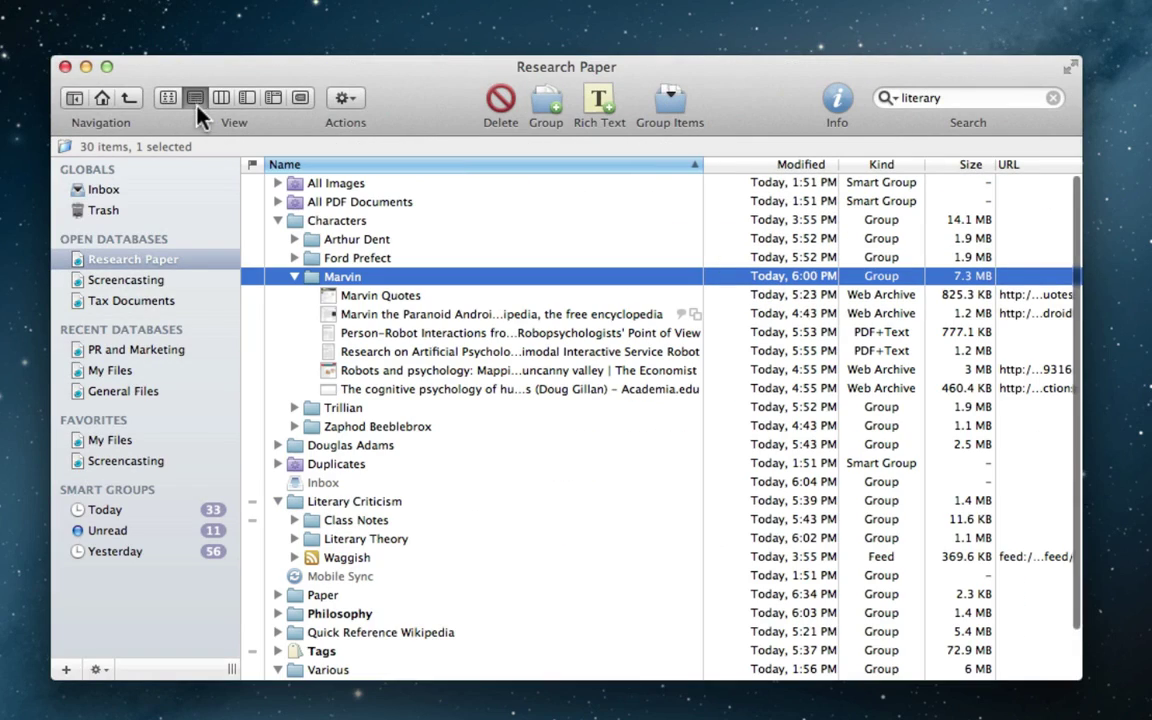
left_click(224, 102)
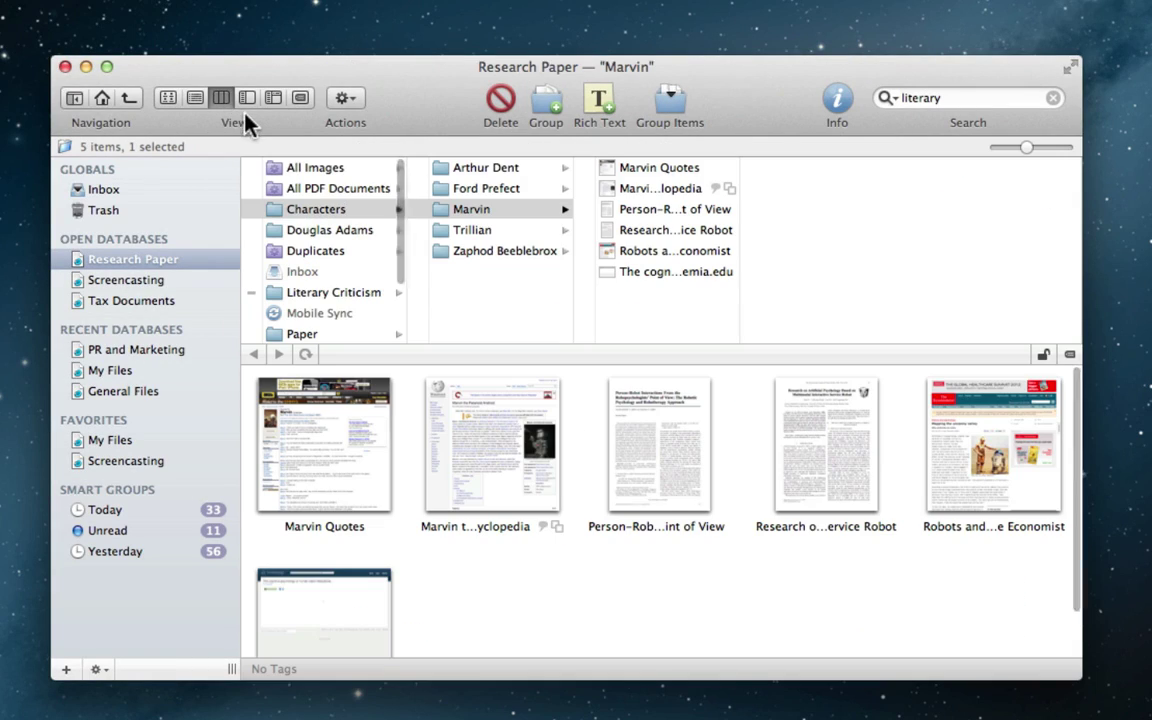
left_click(252, 103)
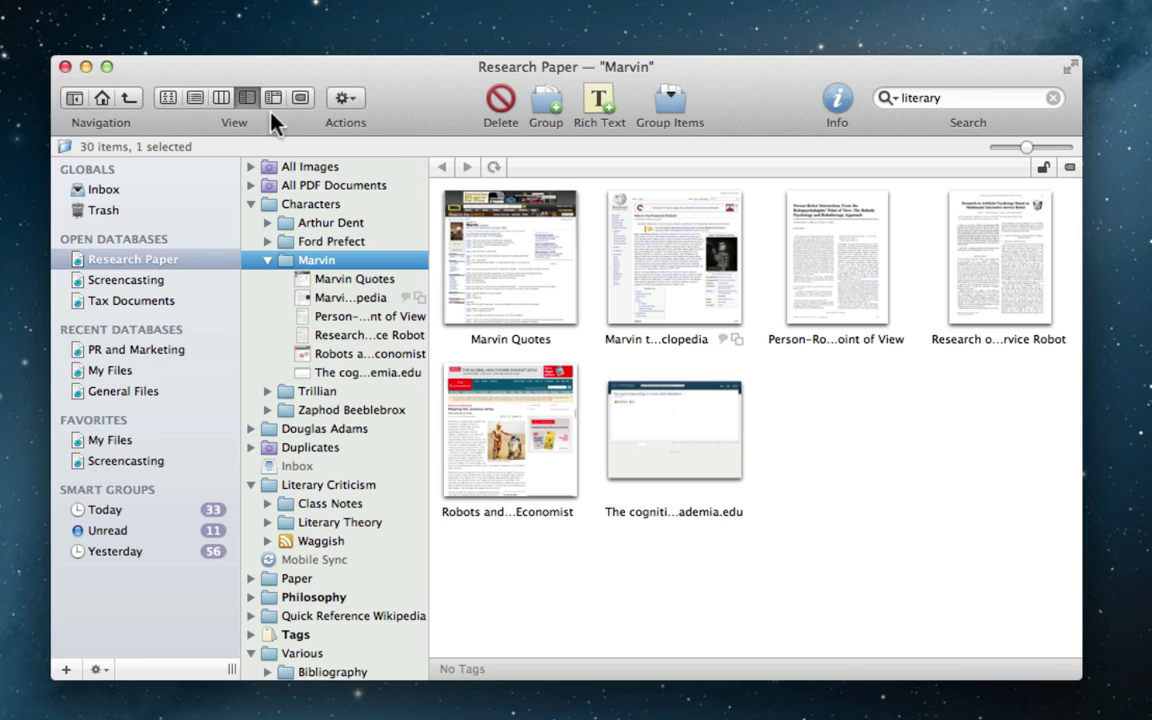
Step: Use the list-with-tags view and filter by the hitchhiker's guide to the galaxy and literary criticism tags
left_click(298, 104)
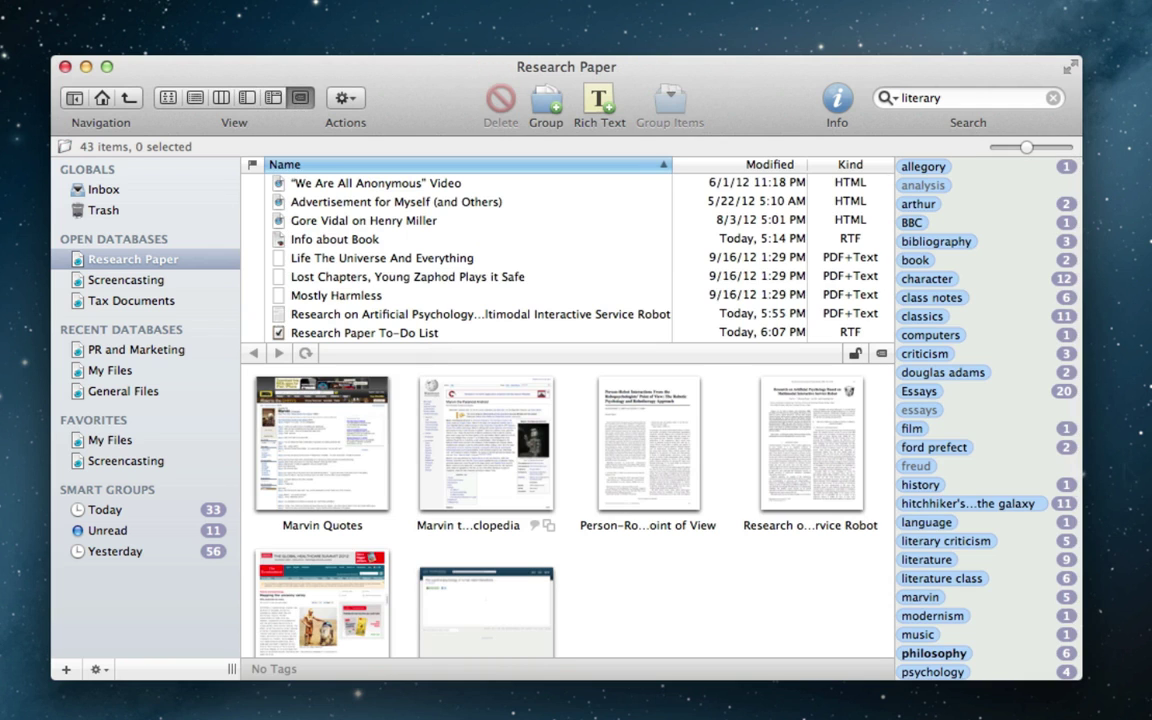
left_click(1016, 504)
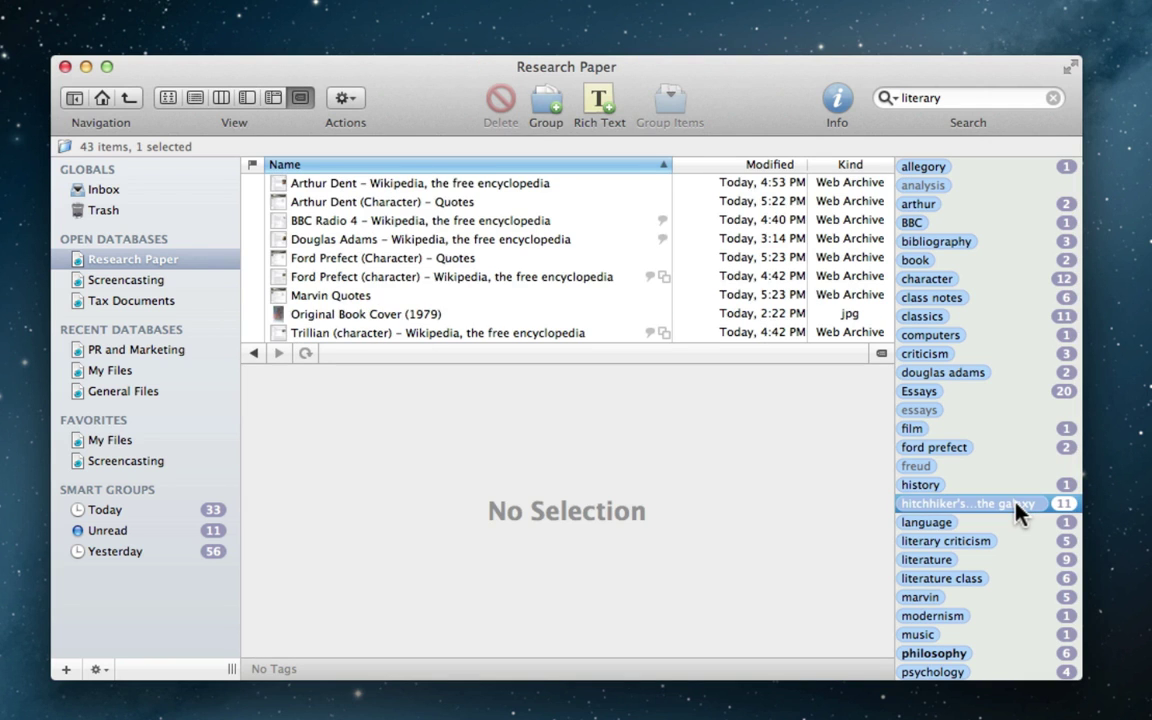
left_click(1018, 541)
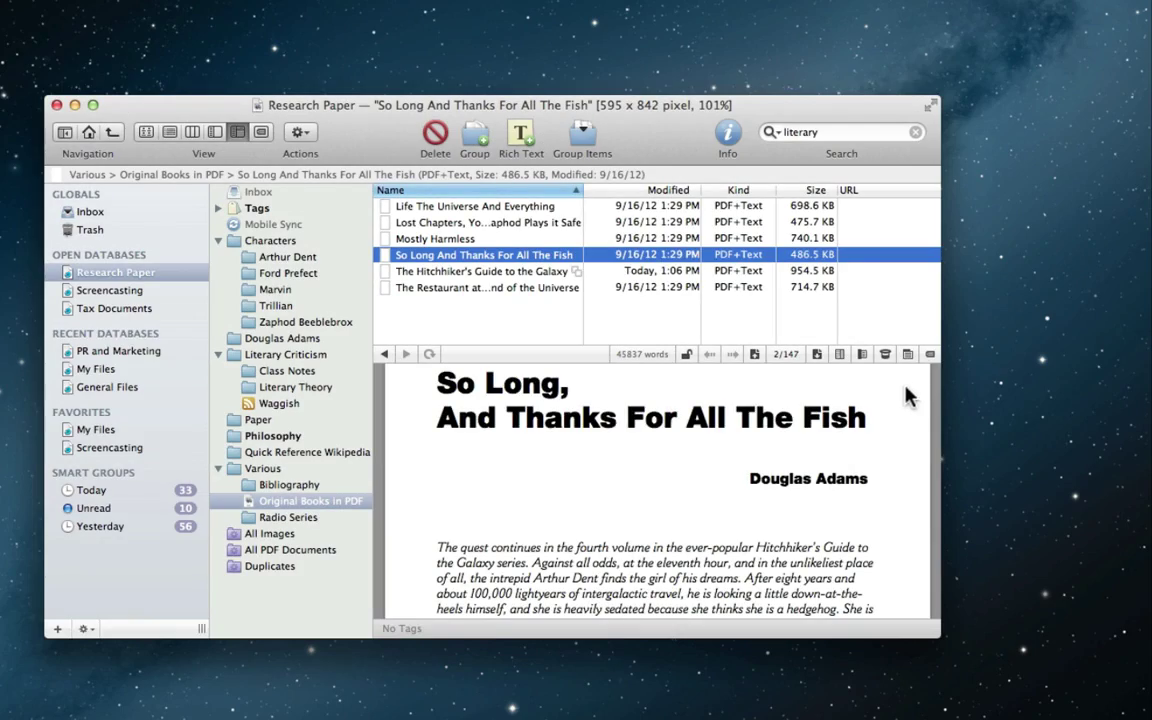
Step: Show See Also items for the PDF and browse the Arthur Dent quotes and Douglas Adams Wikipedia article
left_click(884, 355)
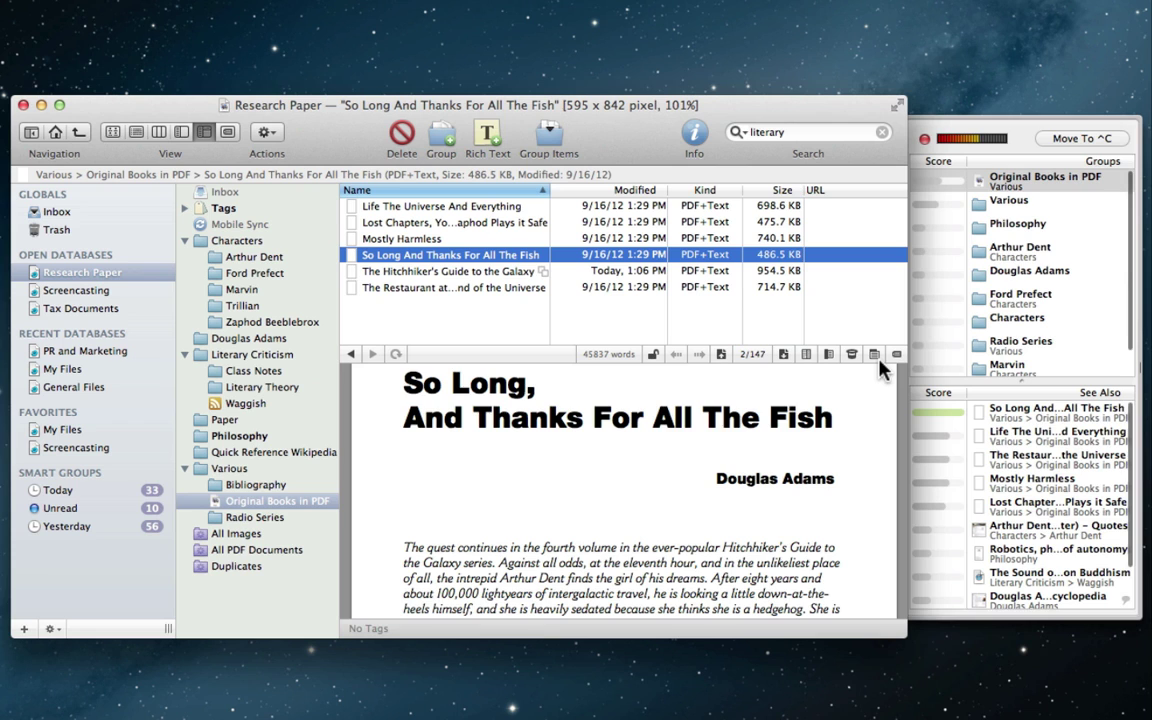
left_click(946, 527)
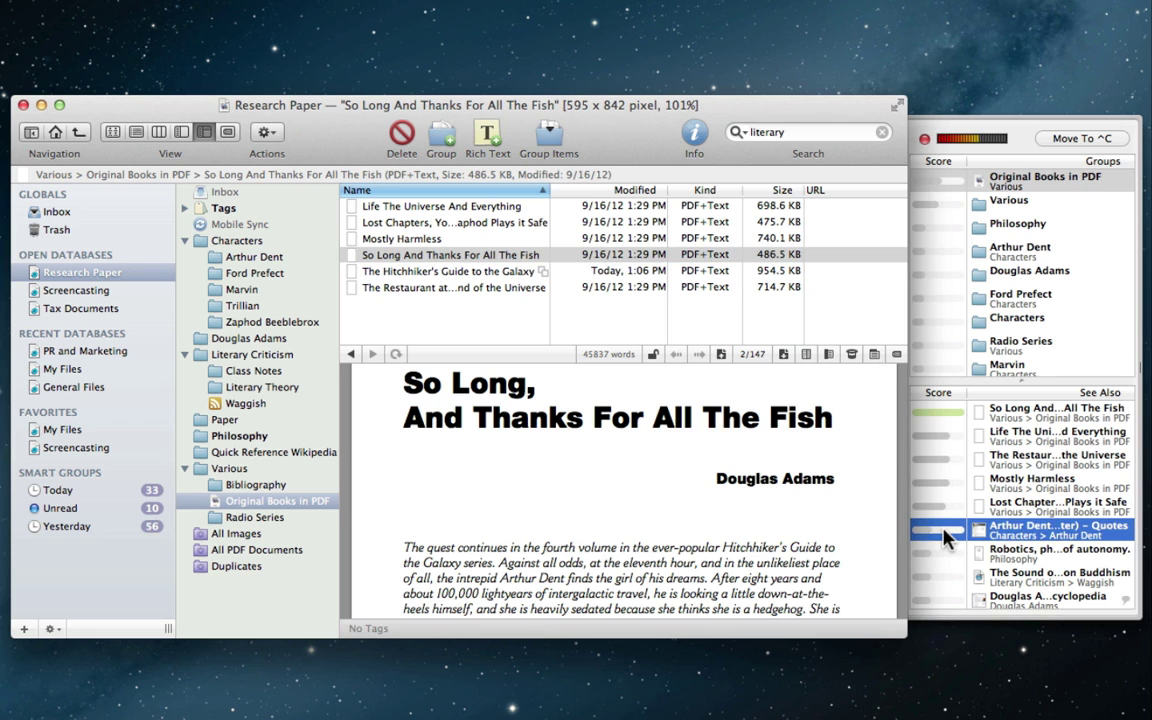
scroll(879, 497, "down", 5)
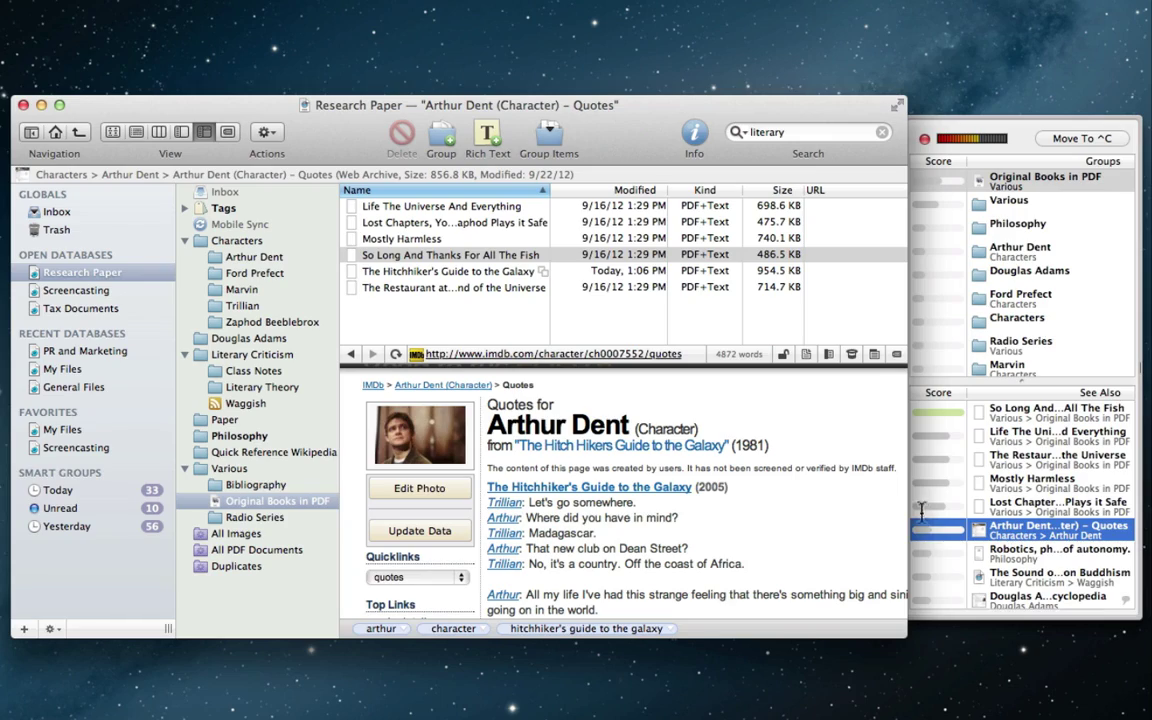
left_click(985, 597)
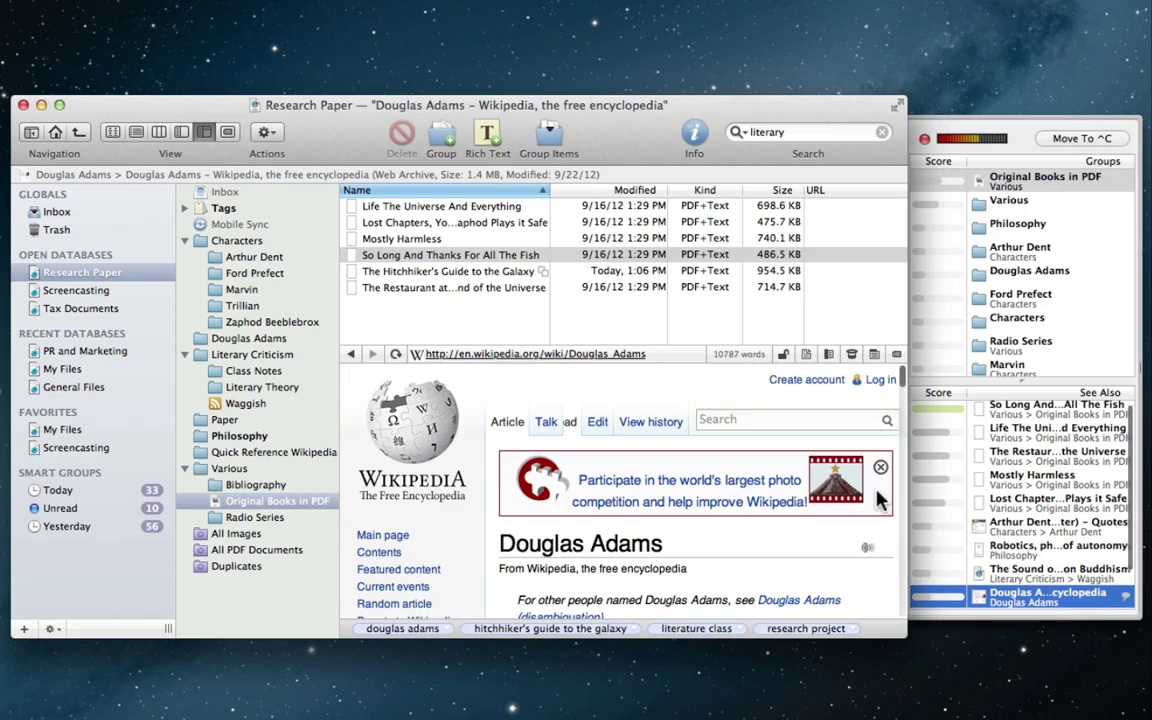
scroll(876, 487, "down", 3)
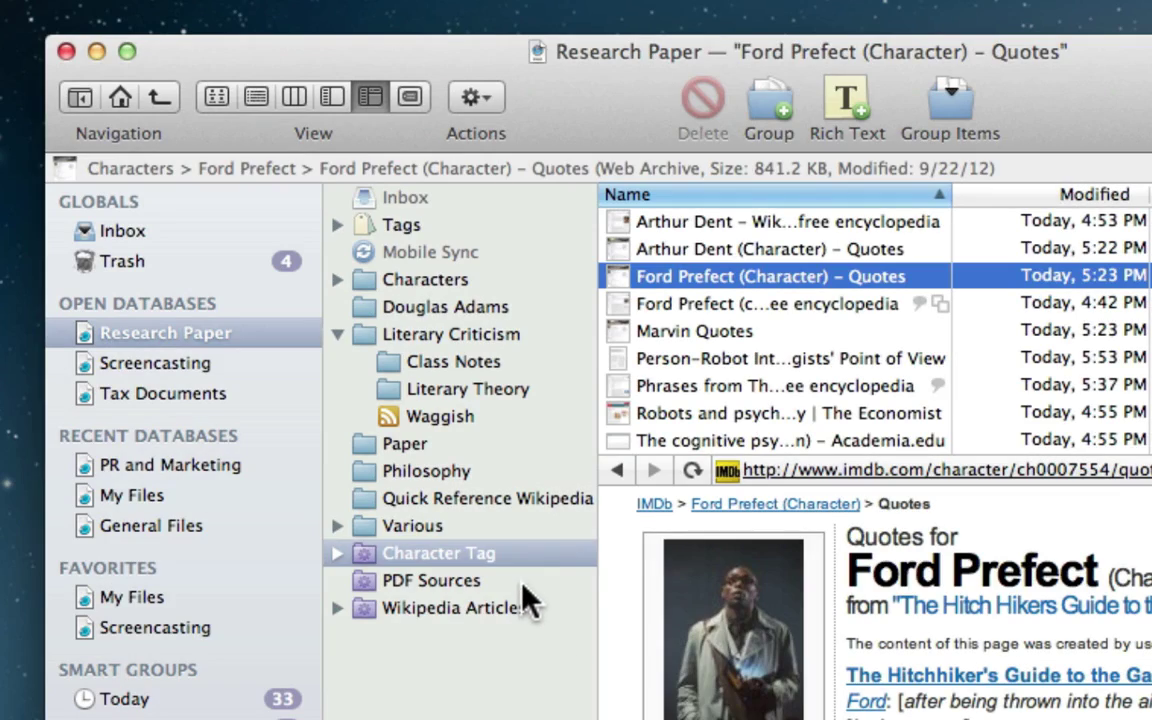
Step: Browse the PDF Sources and Wikipedia Articles smart groups and open a philosophy article
left_click(522, 585)
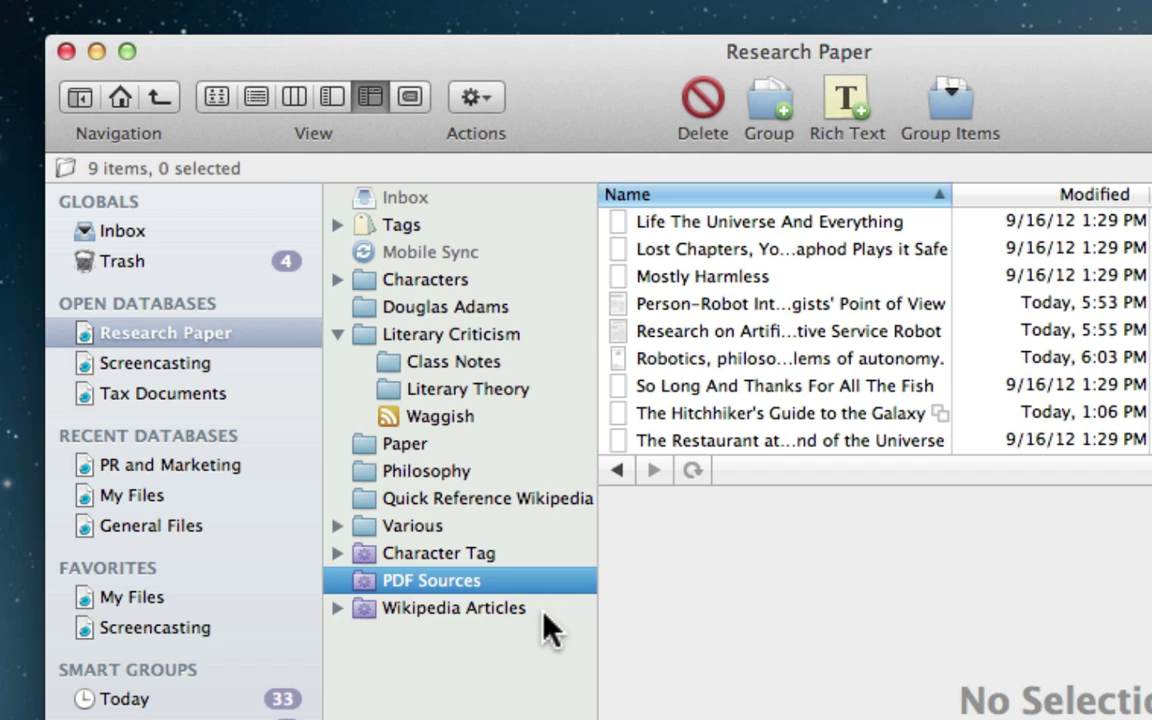
left_click(544, 608)
left_click(680, 385)
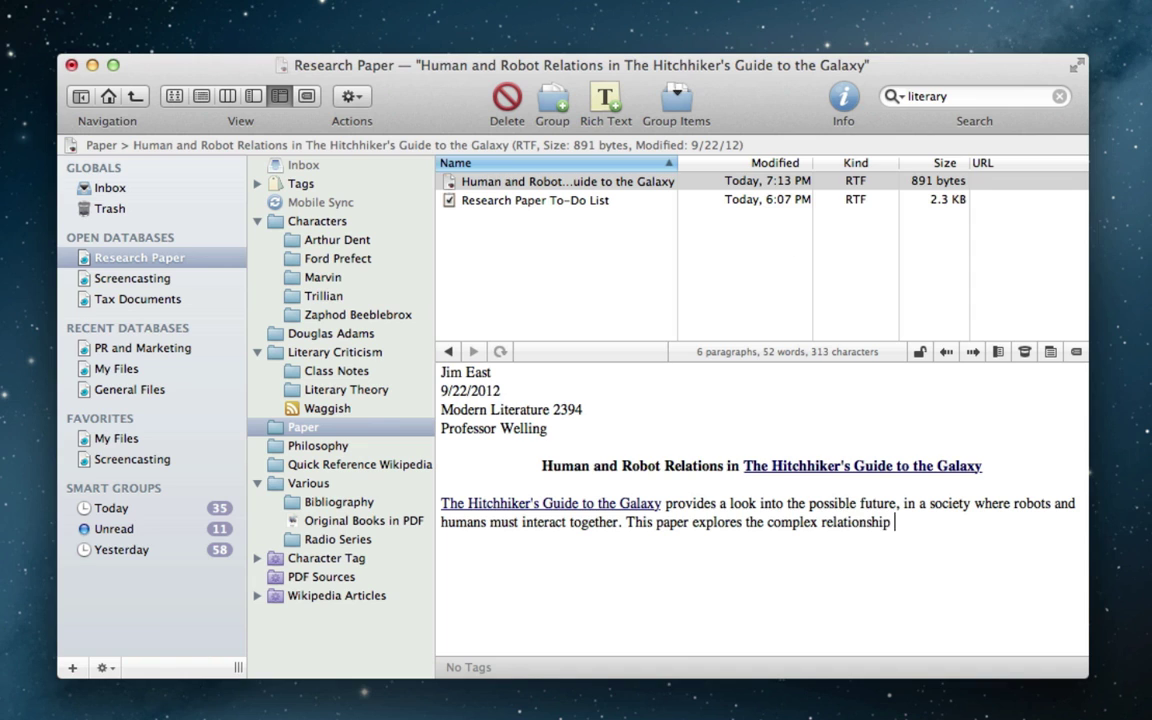
Step: Type 'in and' so Marvin and Arthur auto-link, open both links, and read the Arthur Dent page
type("in and Arthur.")
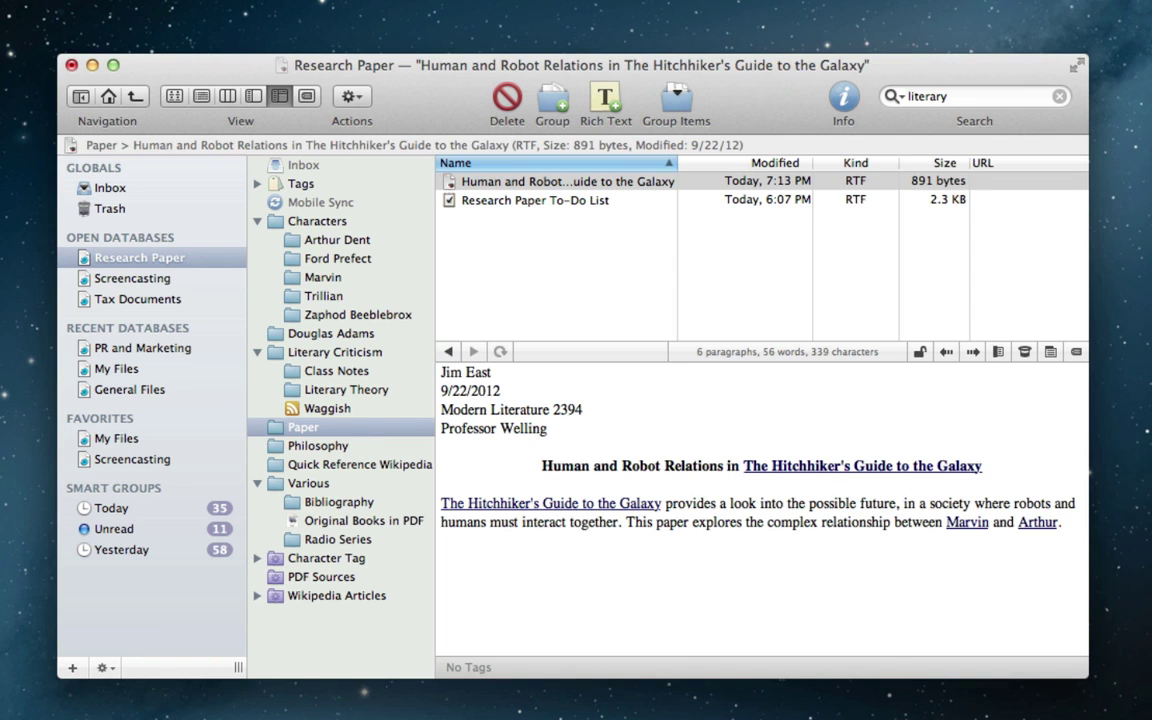
left_click(967, 521)
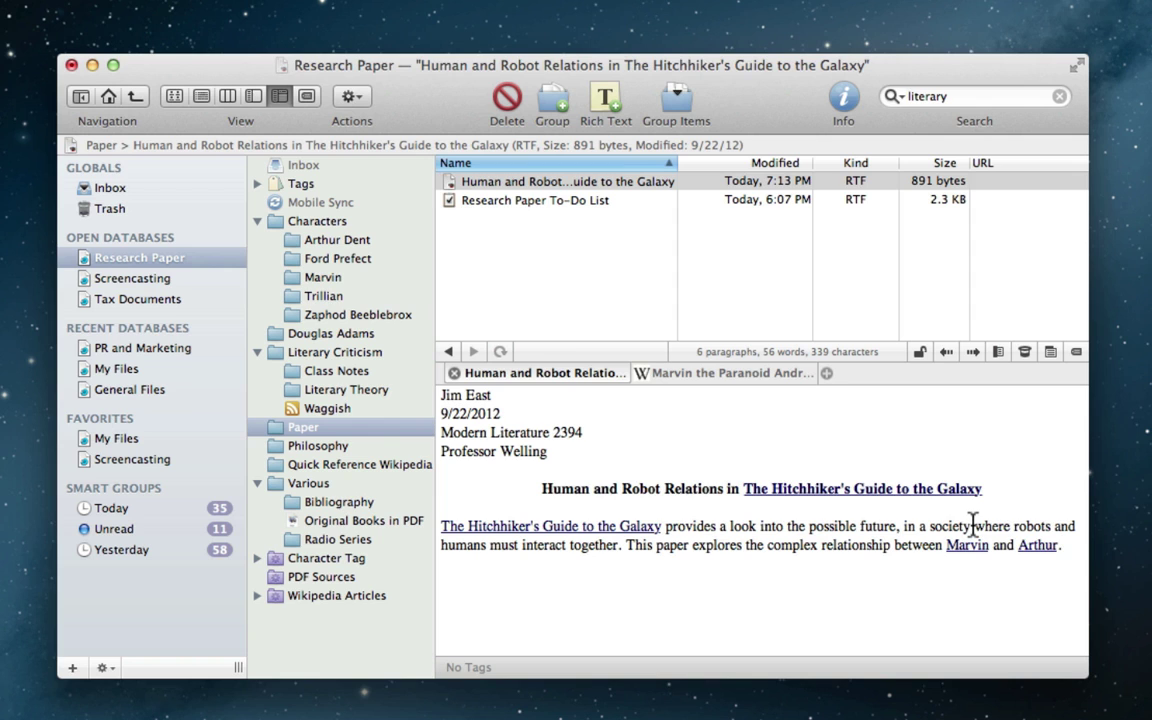
left_click(1032, 546)
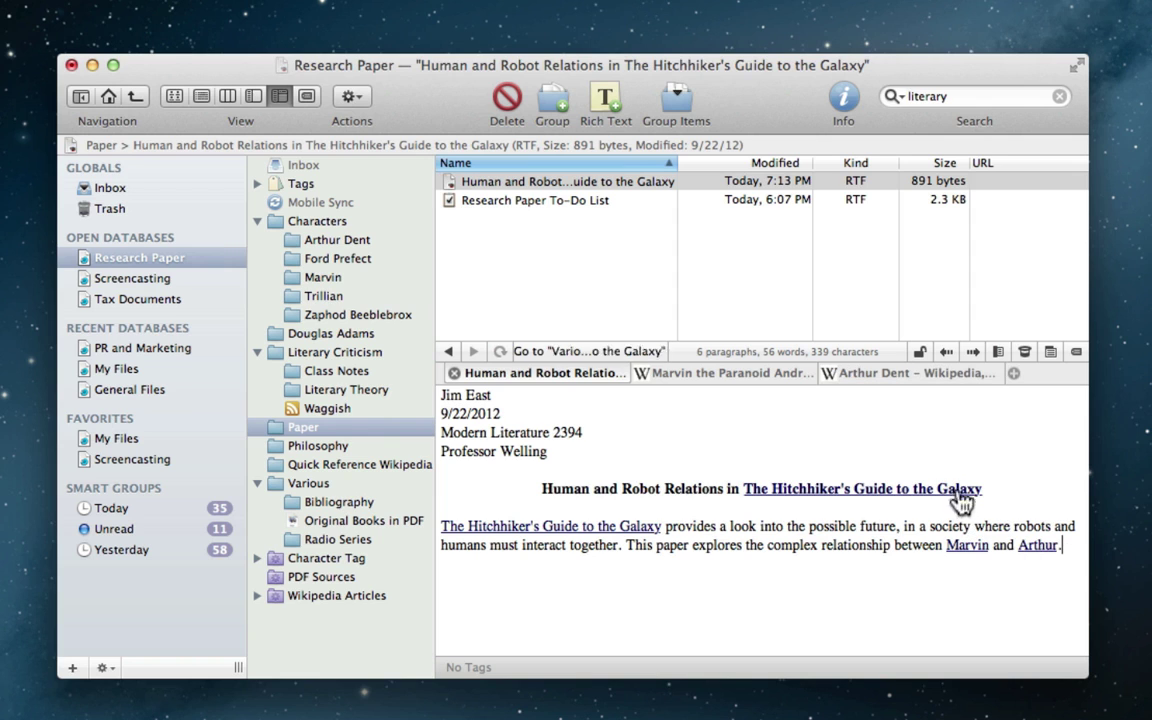
left_click(915, 373)
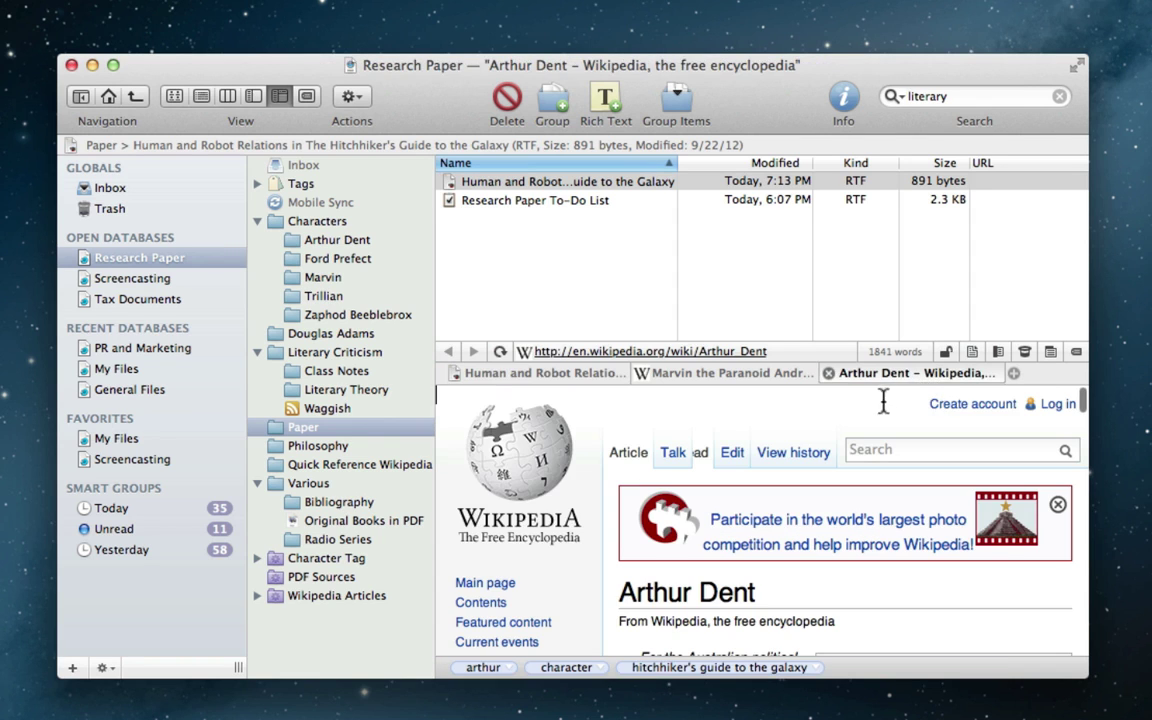
scroll(876, 420, "down", 1)
scroll(876, 420, "down", 4)
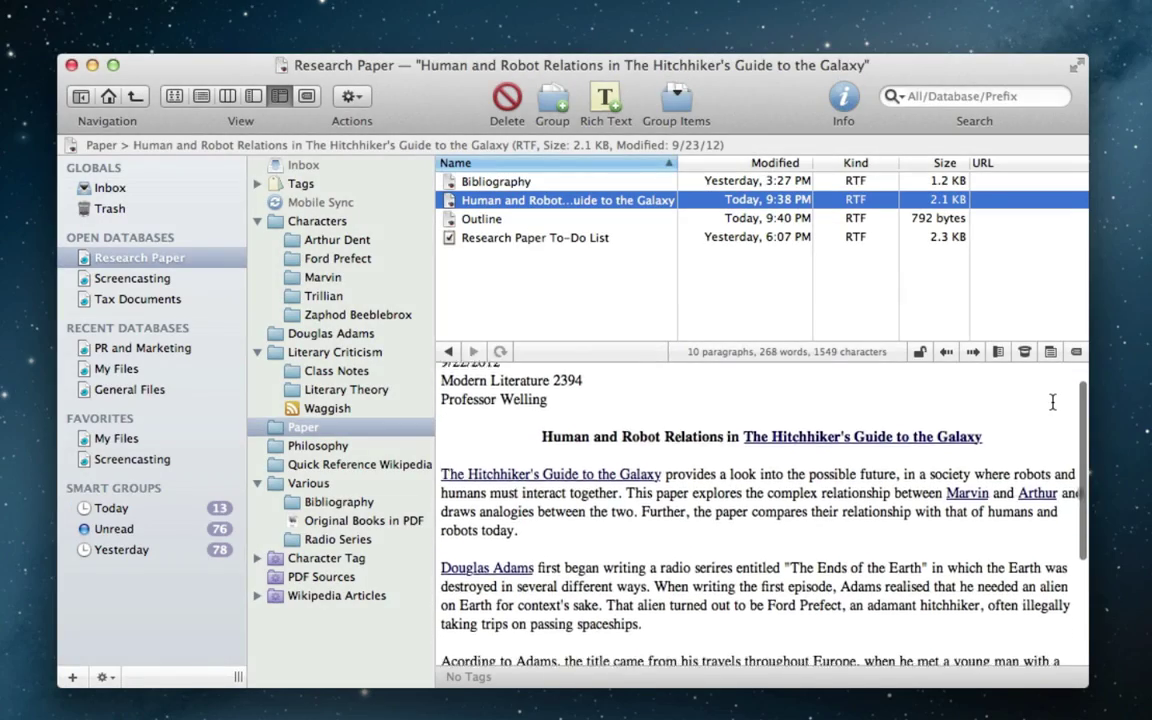
scroll(1052, 402, "down", 2)
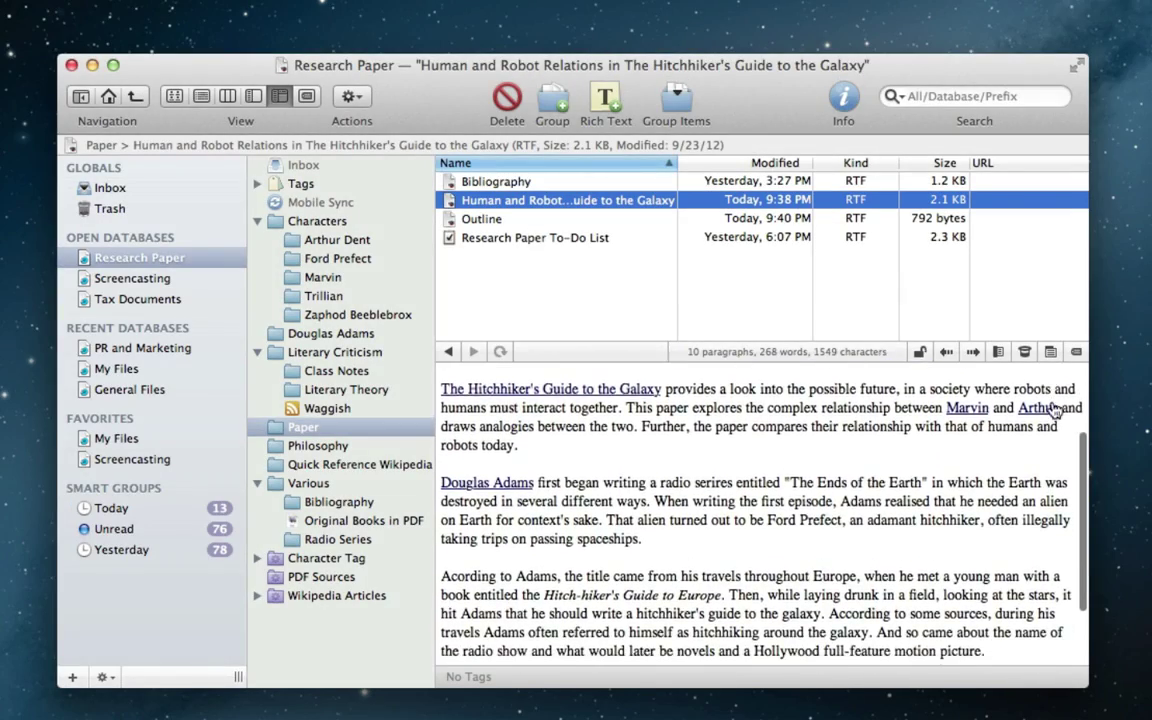
Step: Scroll through the finished paper, then bring up the File menu's Export commands
left_click(99, 0)
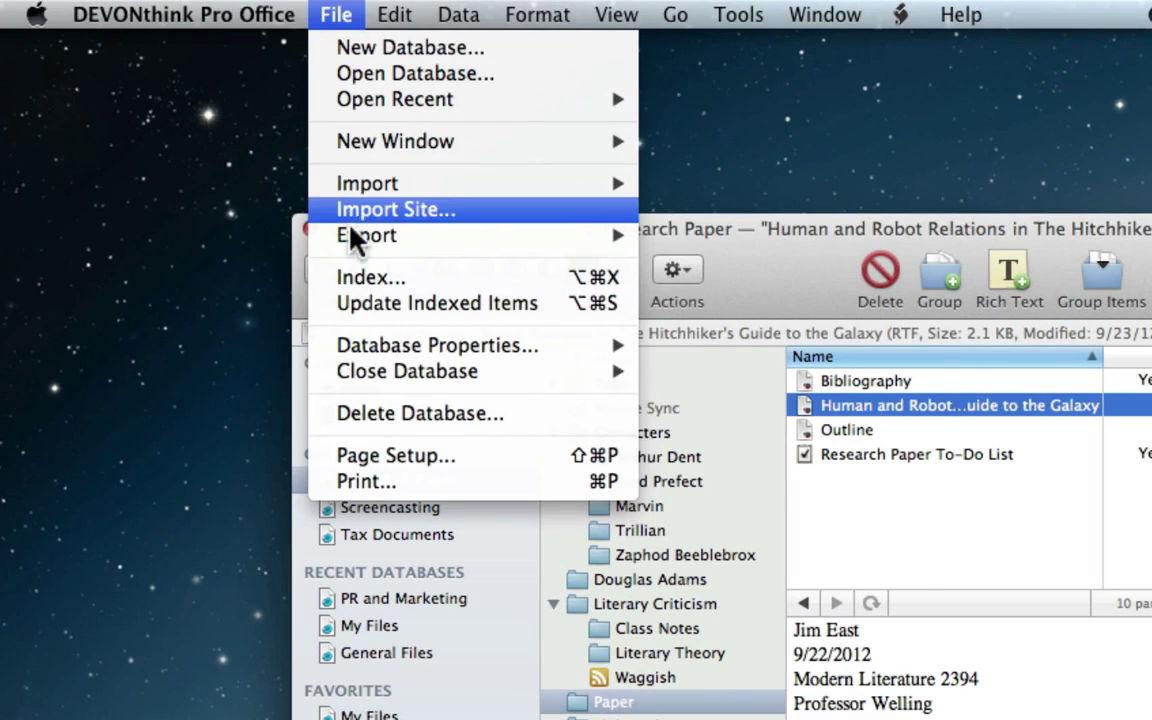
mouse_move(370, 237)
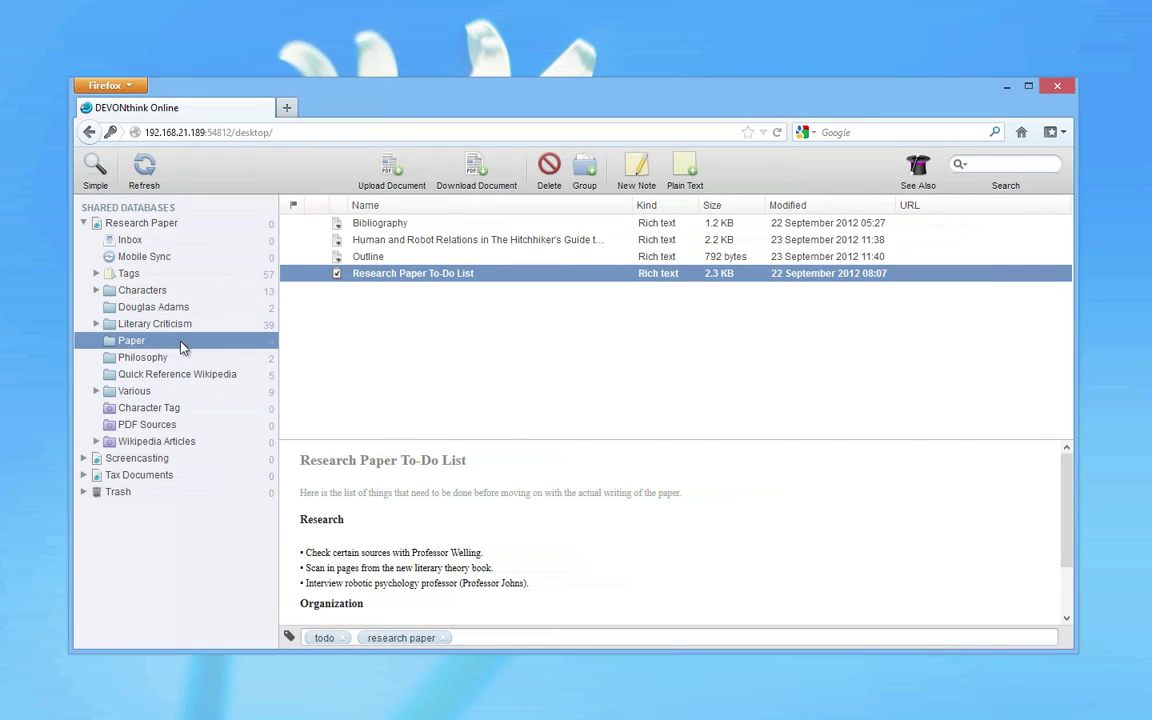
Step: Expand Characters, open the Marvin group, and scroll through the Marvin Quotes web archive preview
left_click(96, 291)
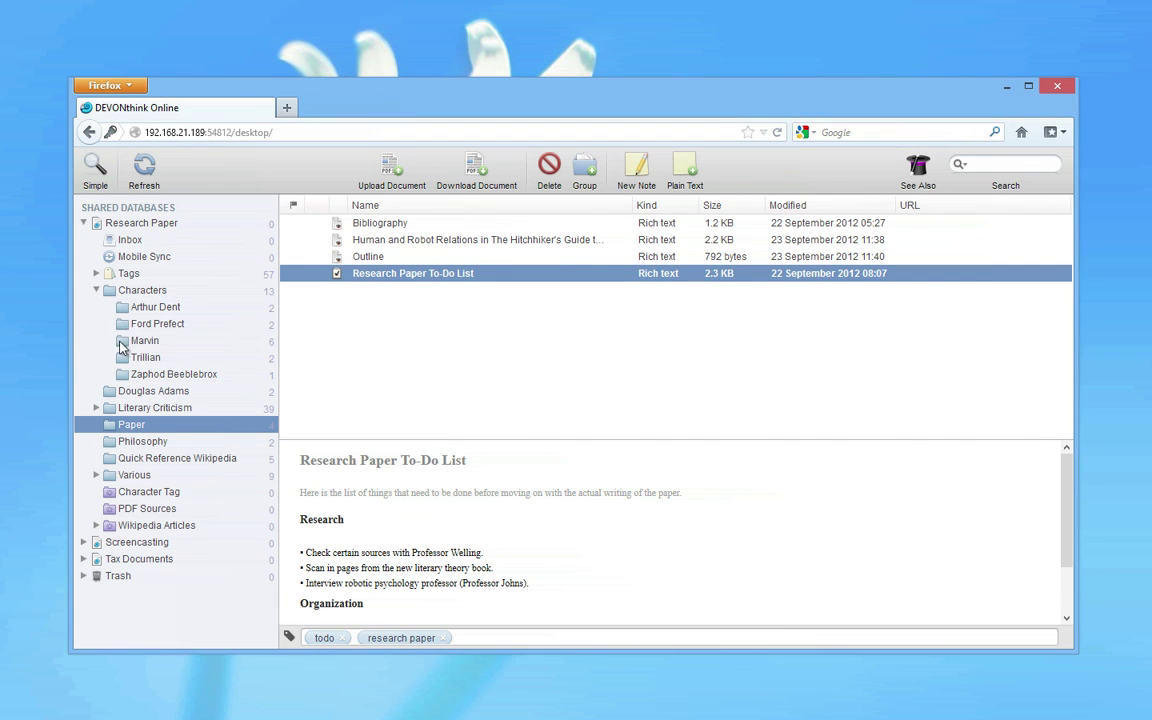
left_click(121, 344)
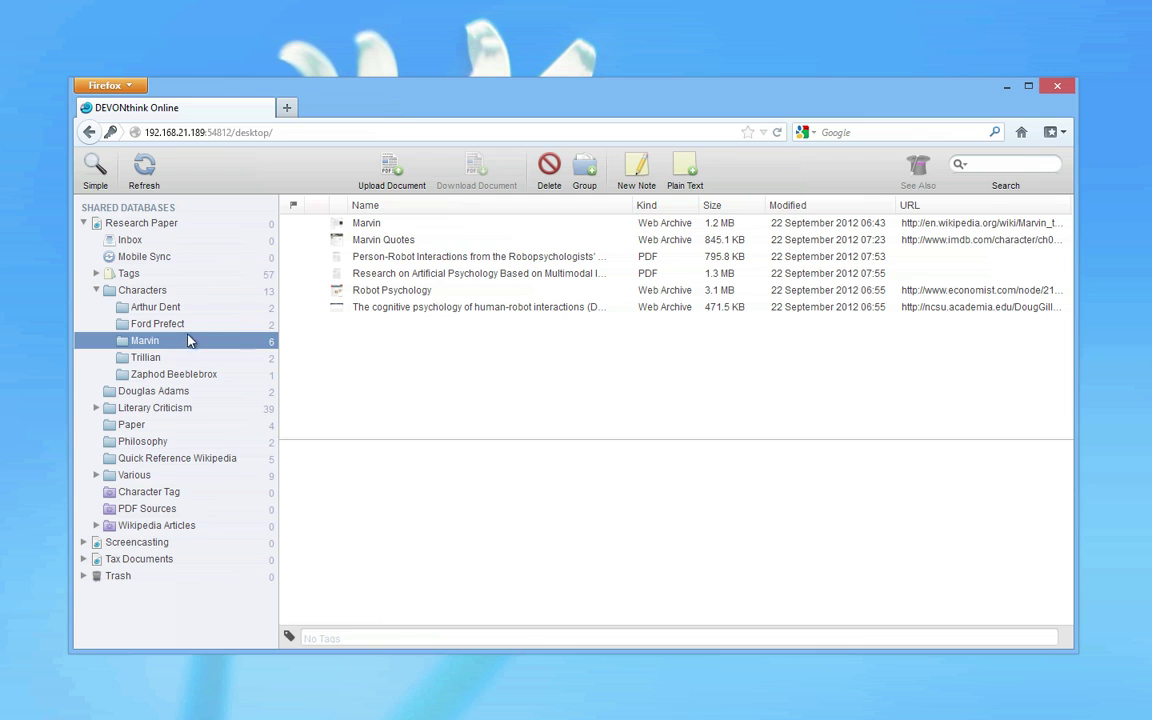
left_click(357, 244)
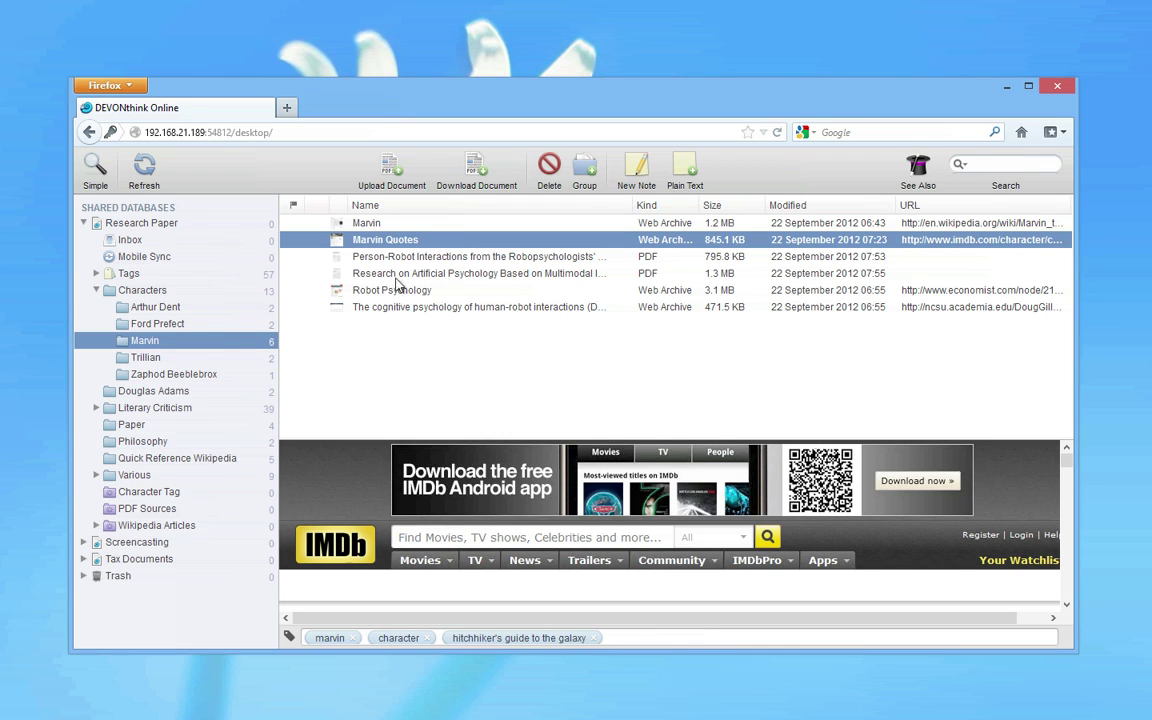
scroll(396, 460, "down", 10)
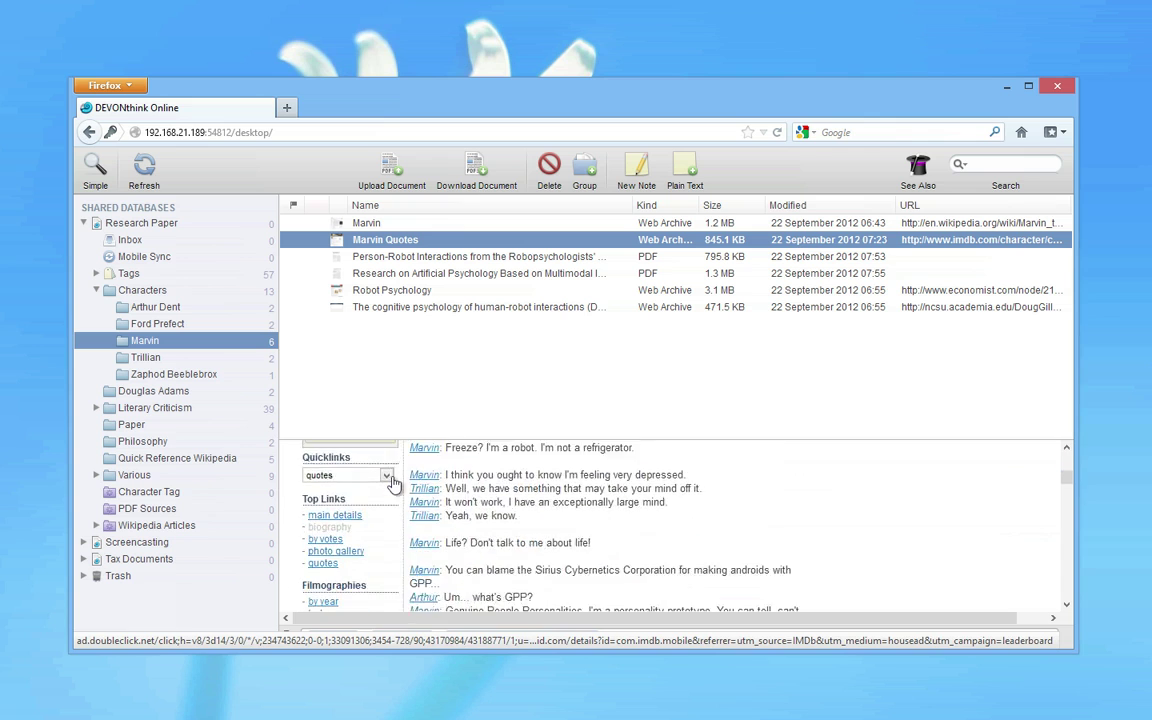
scroll(394, 484, "down", 8)
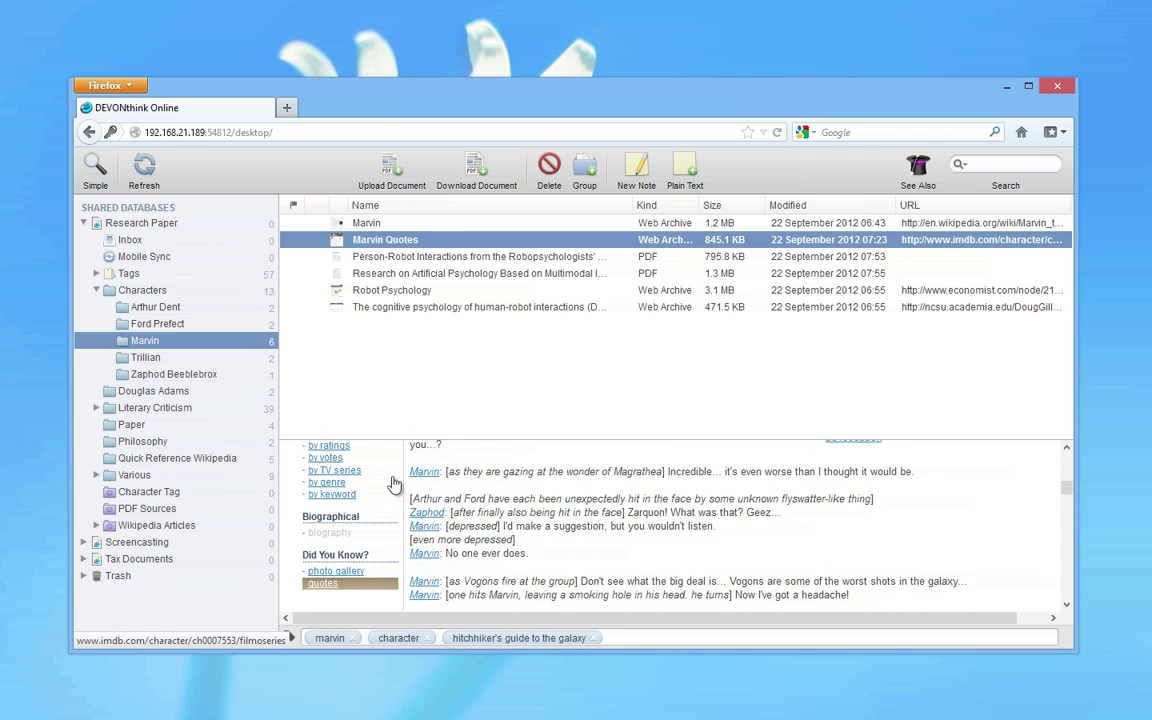
scroll(394, 484, "down", 3)
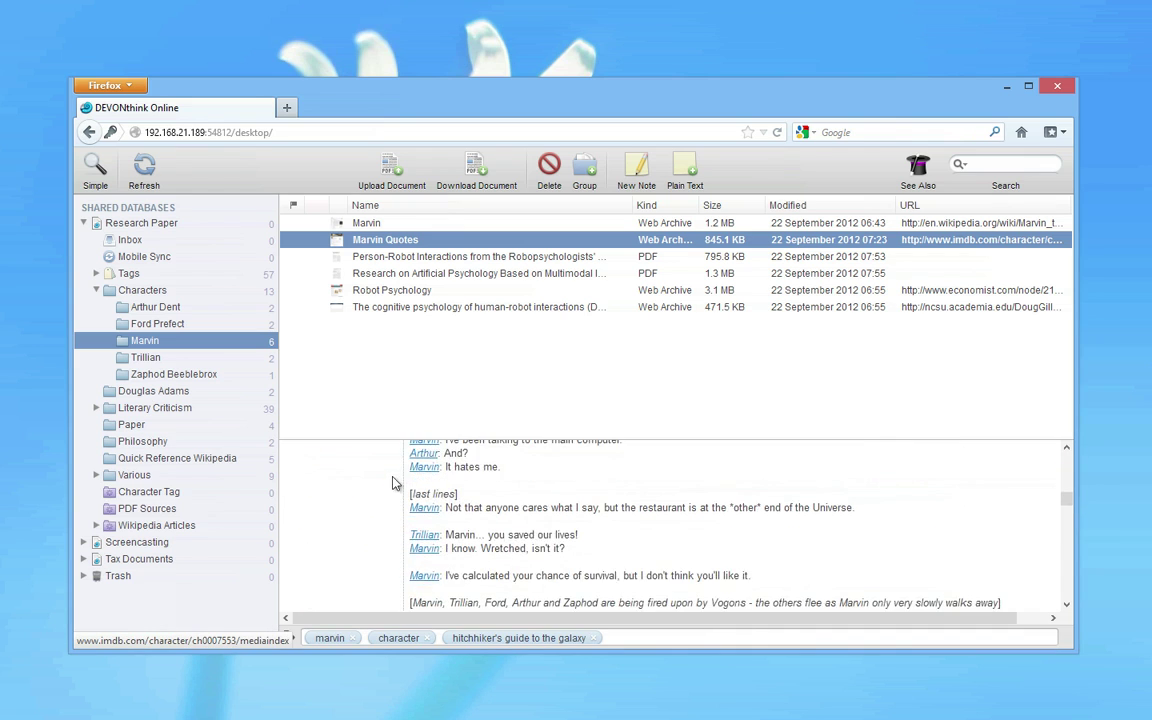